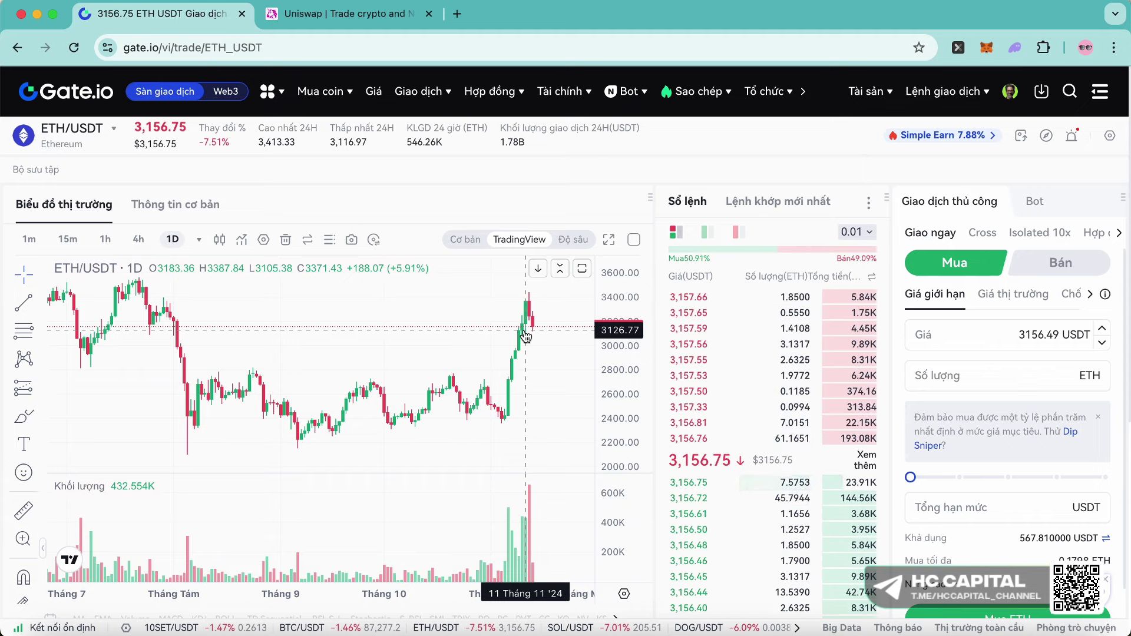
# - Zoom into the ETH/USDT daily chart until the latest months of candles fill the view
pyautogui.scroll(3, 526, 336)
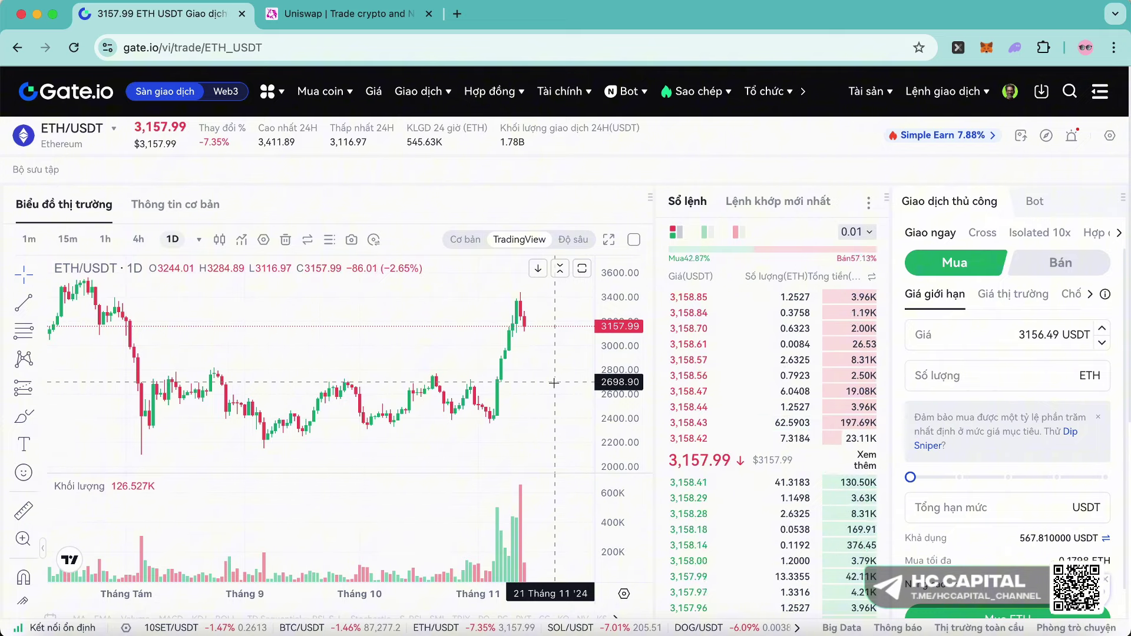
pyautogui.scroll(1, 421, 370)
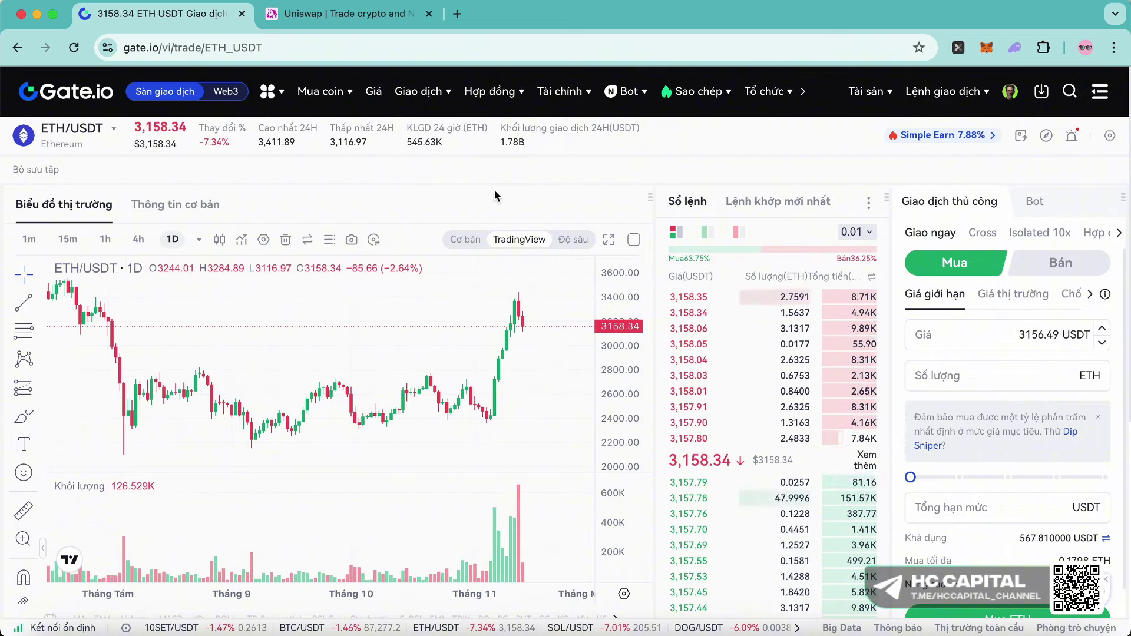
# - Enter a quantity of 0.1 ETH and submit the limit buy at 3156.49 USDT
pyautogui.moveTo(88, 144)
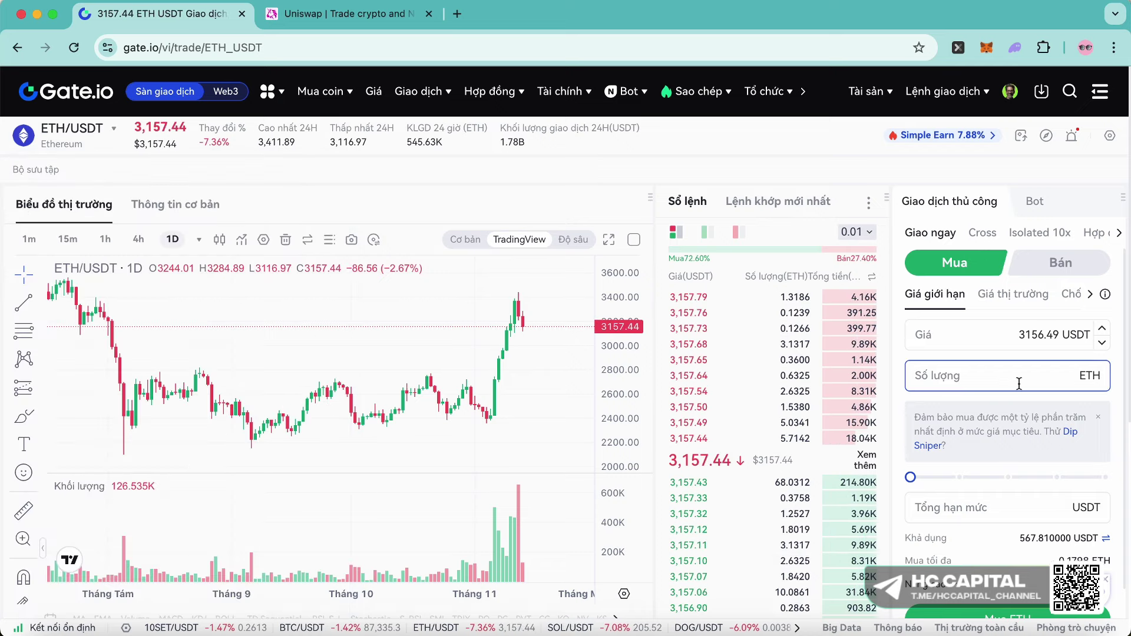
pyautogui.click(1001, 386)
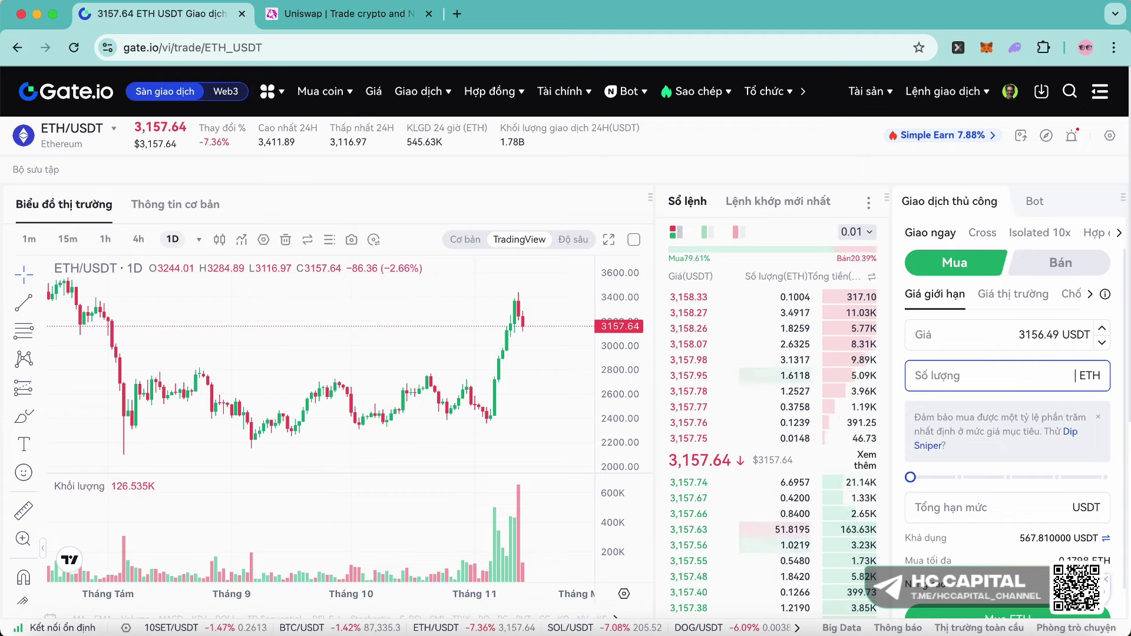
pyautogui.write('0.1')
pyautogui.scroll(-1, 1042, 492)
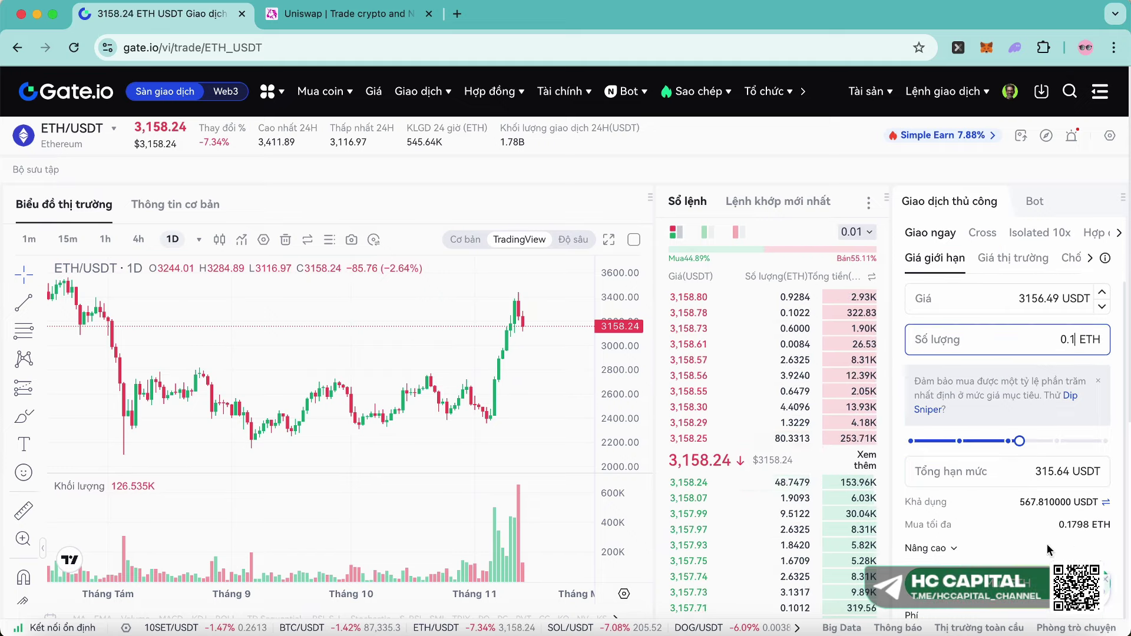
pyautogui.press('Return')
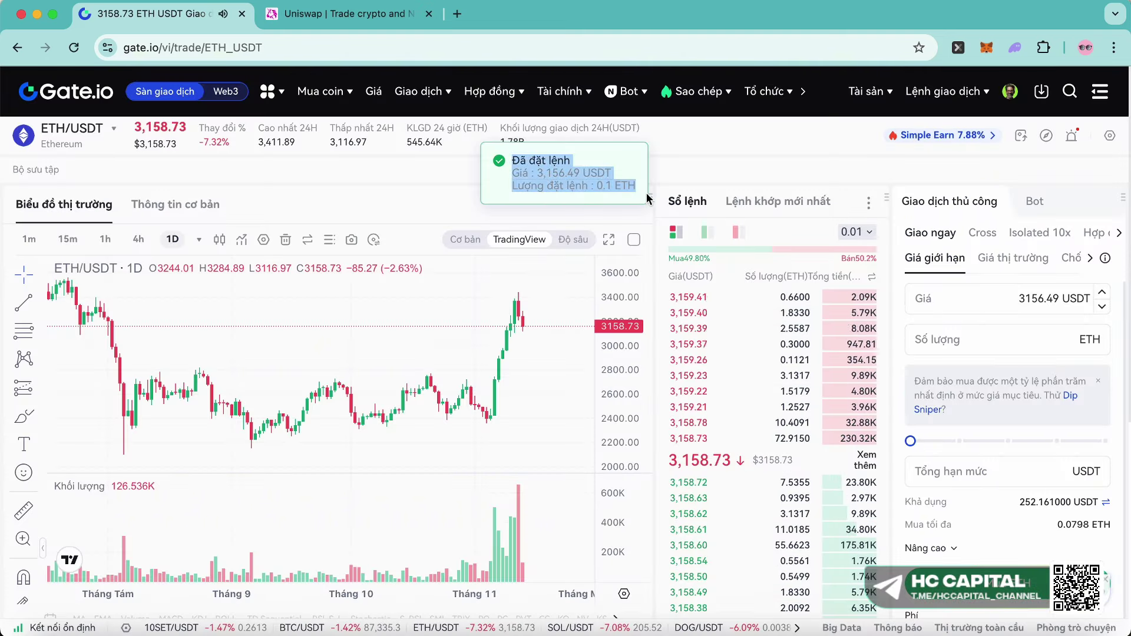
# - Open the crypto withdrawal page with ETH as the coin and Ethereum/ETH as the network
pyautogui.moveTo(869, 91)
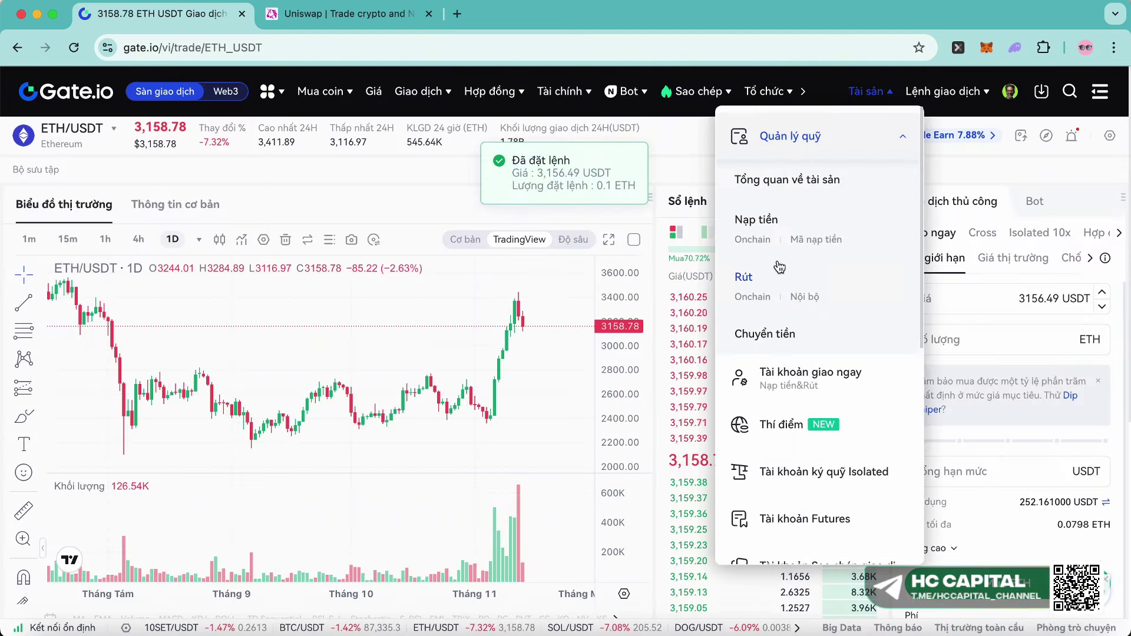
pyautogui.click(787, 180)
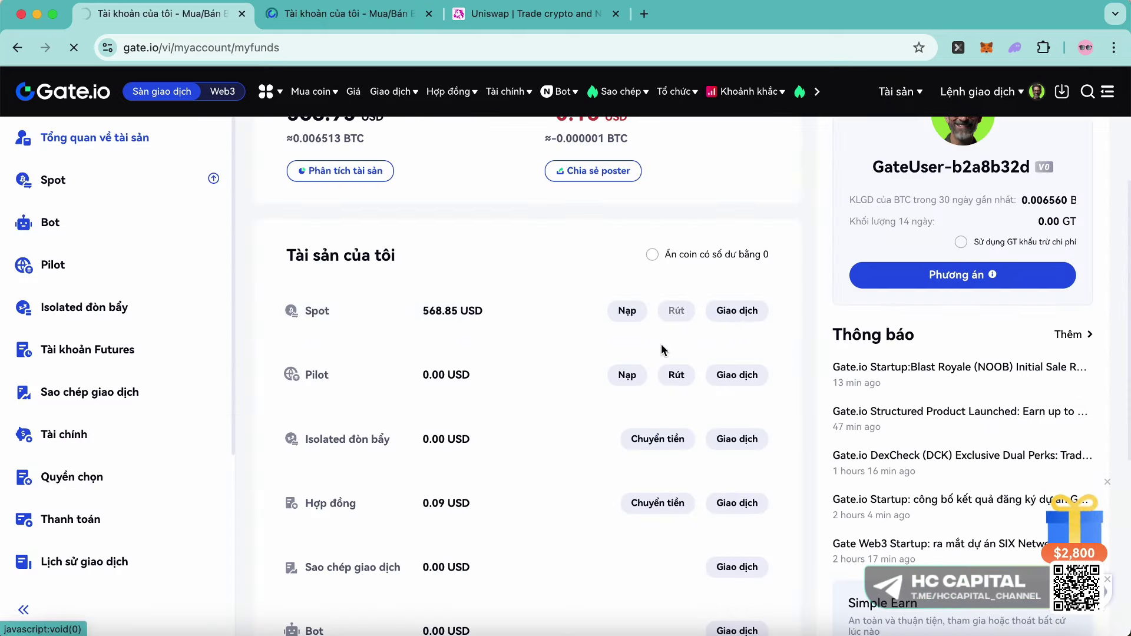
pyautogui.click(676, 310)
pyautogui.click(284, 291)
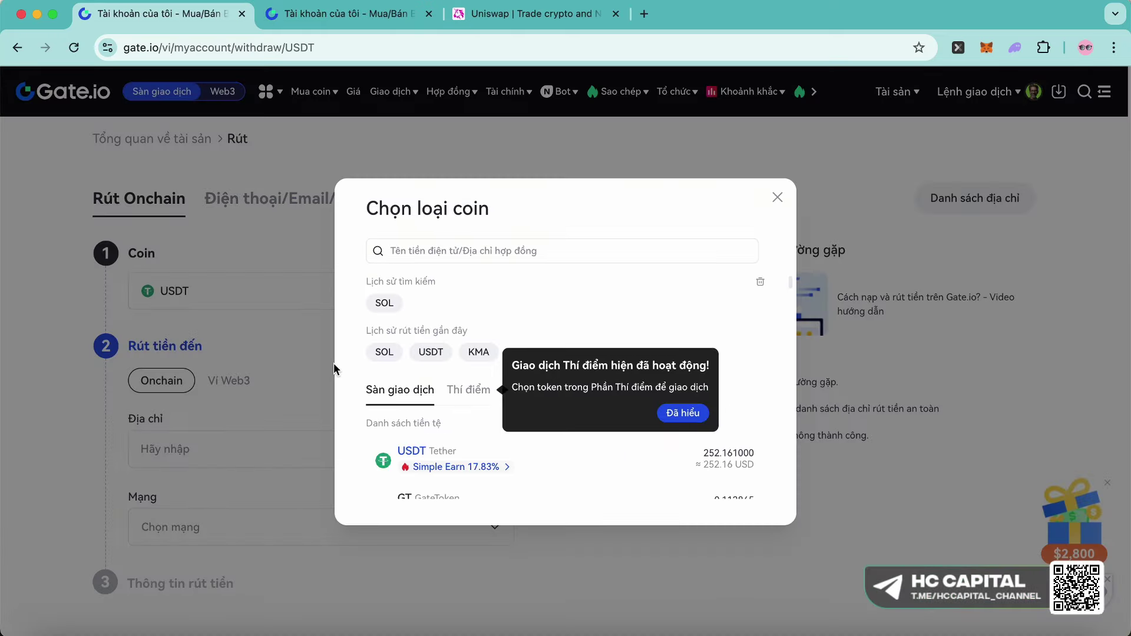
pyautogui.click(458, 321)
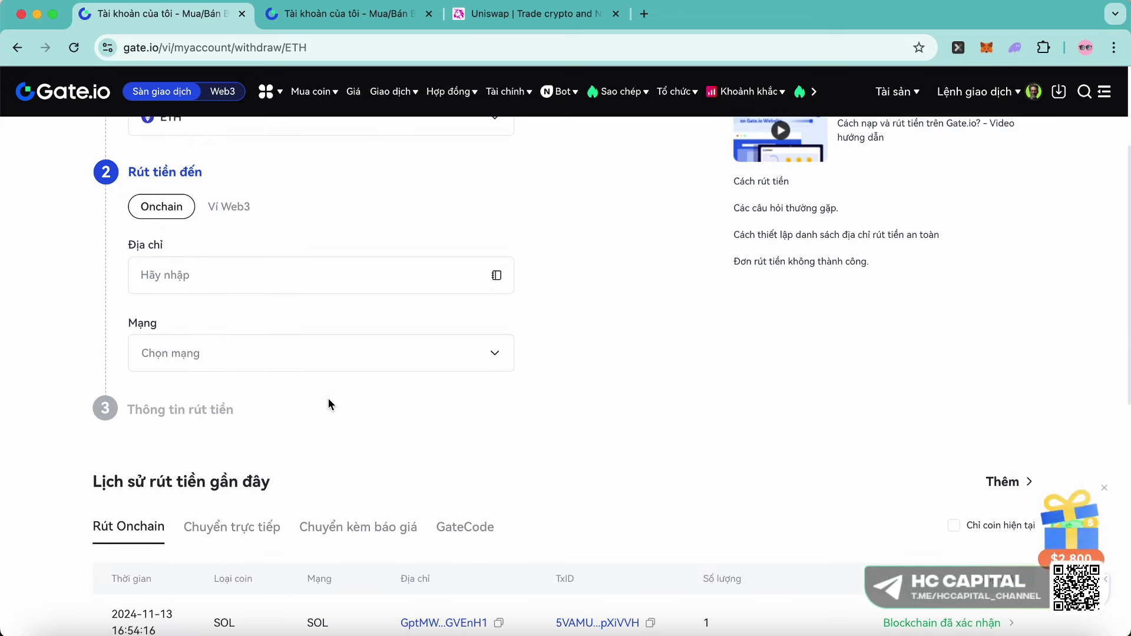
pyautogui.scroll(1, 328, 404)
pyautogui.click(270, 422)
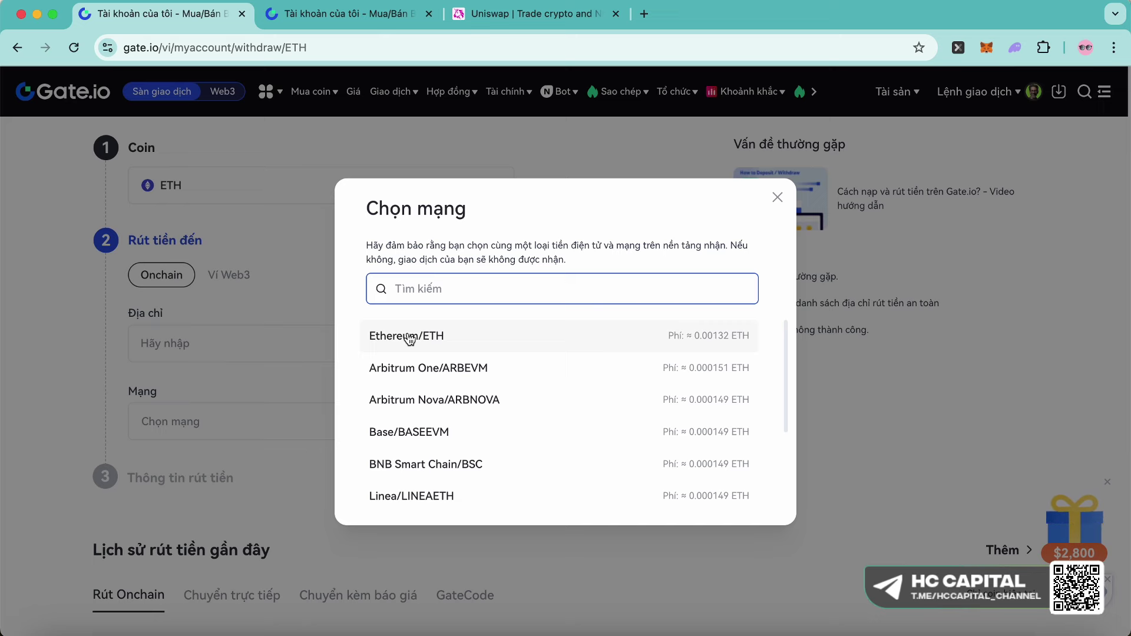
pyautogui.click(387, 337)
# - Copy the MetaMask wallet address and switch the wallet to Account 2
pyautogui.click(180, 342)
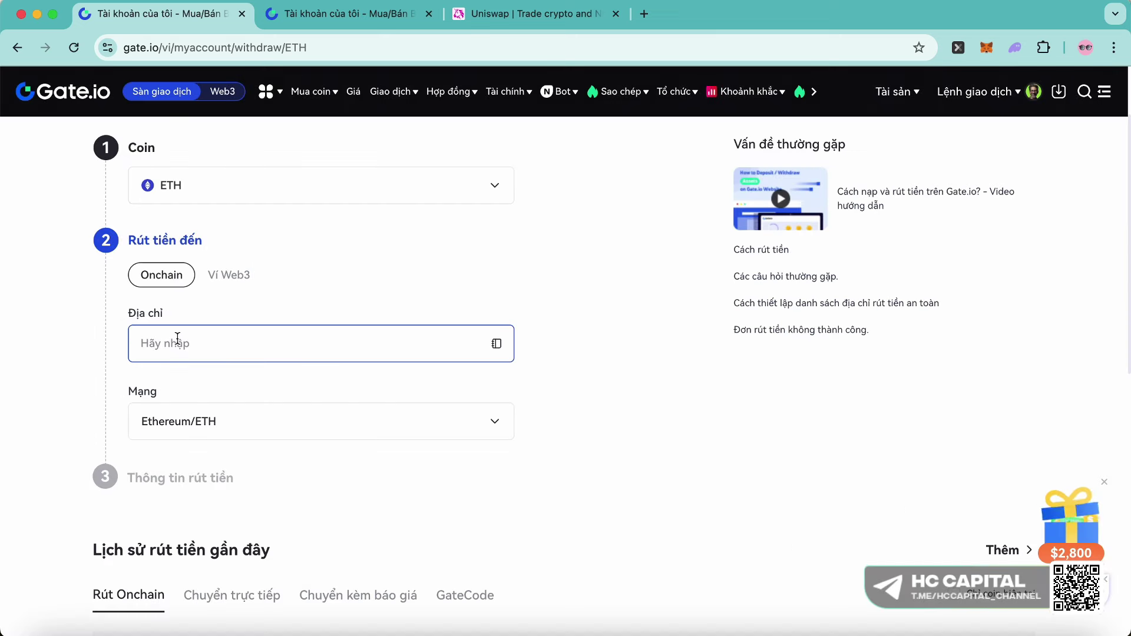
pyautogui.scroll(1, 180, 340)
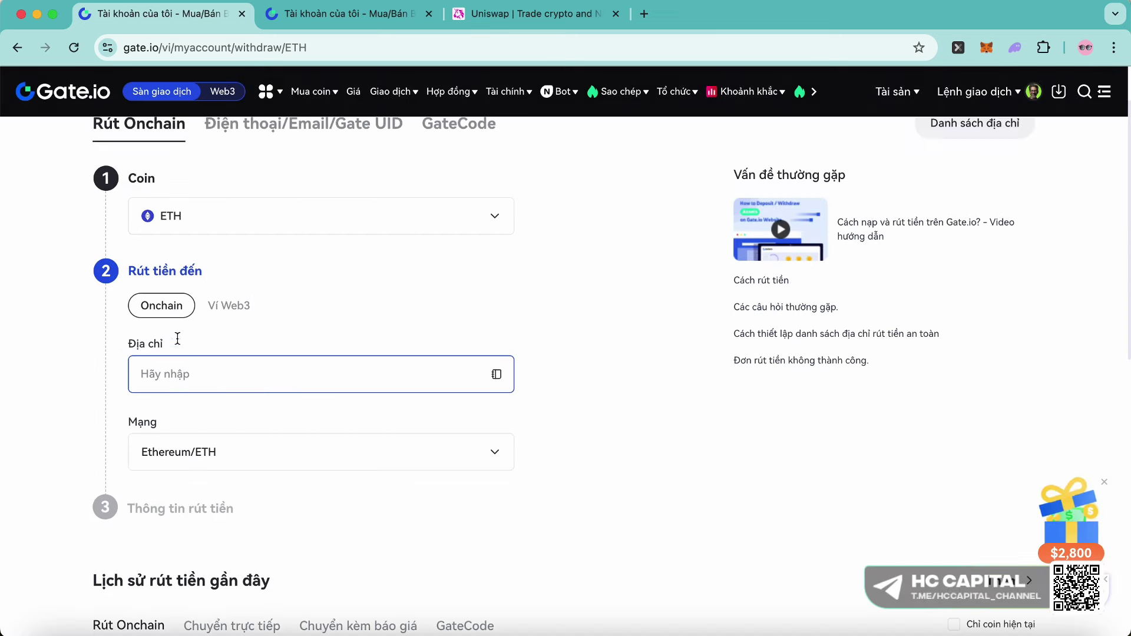
pyautogui.click(987, 49)
pyautogui.click(968, 106)
pyautogui.click(856, 109)
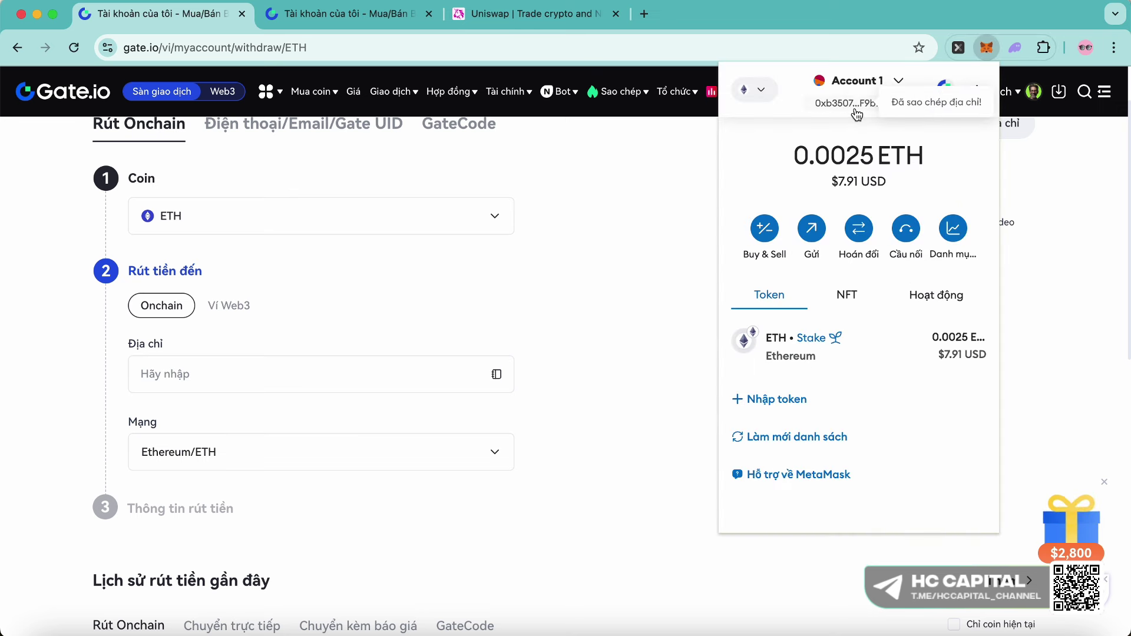
pyautogui.click(434, 296)
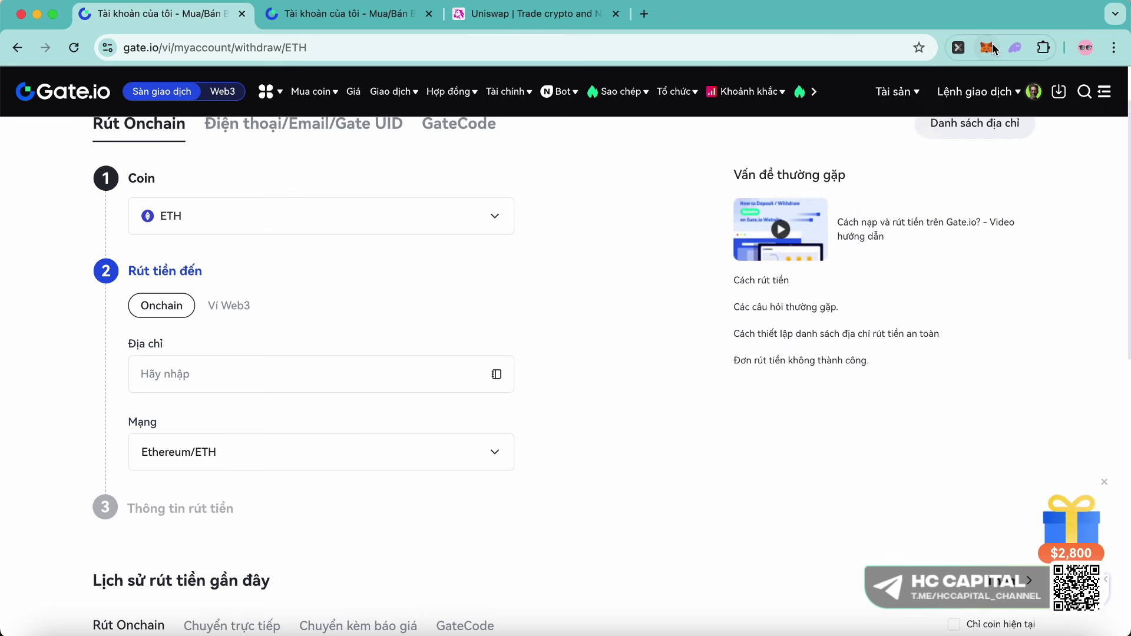
pyautogui.click(987, 50)
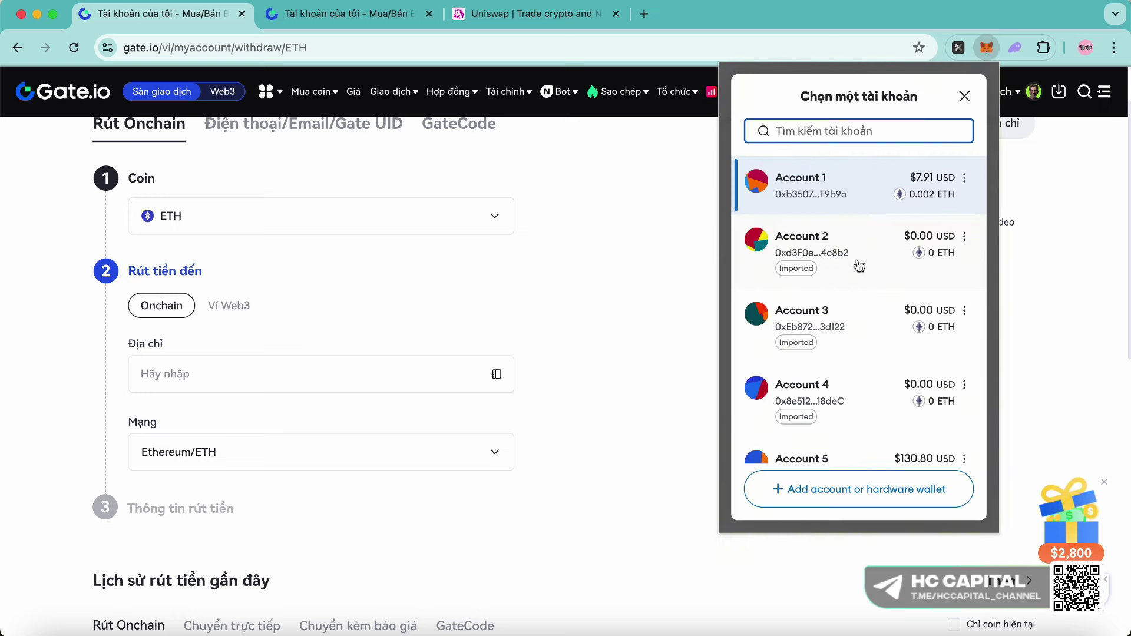
pyautogui.click(859, 266)
# - Paste the wallet address into the Địa chỉ field and reselect the Ethereum/ETH network
pyautogui.click(200, 377)
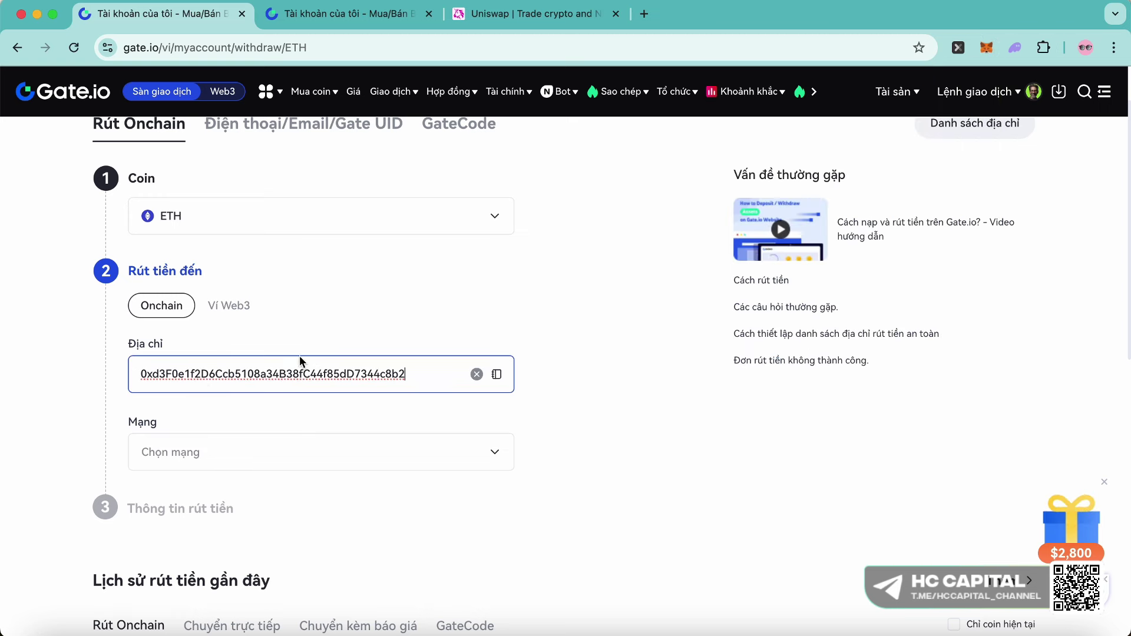
pyautogui.moveTo(142, 374); pyautogui.dragTo(433, 369)
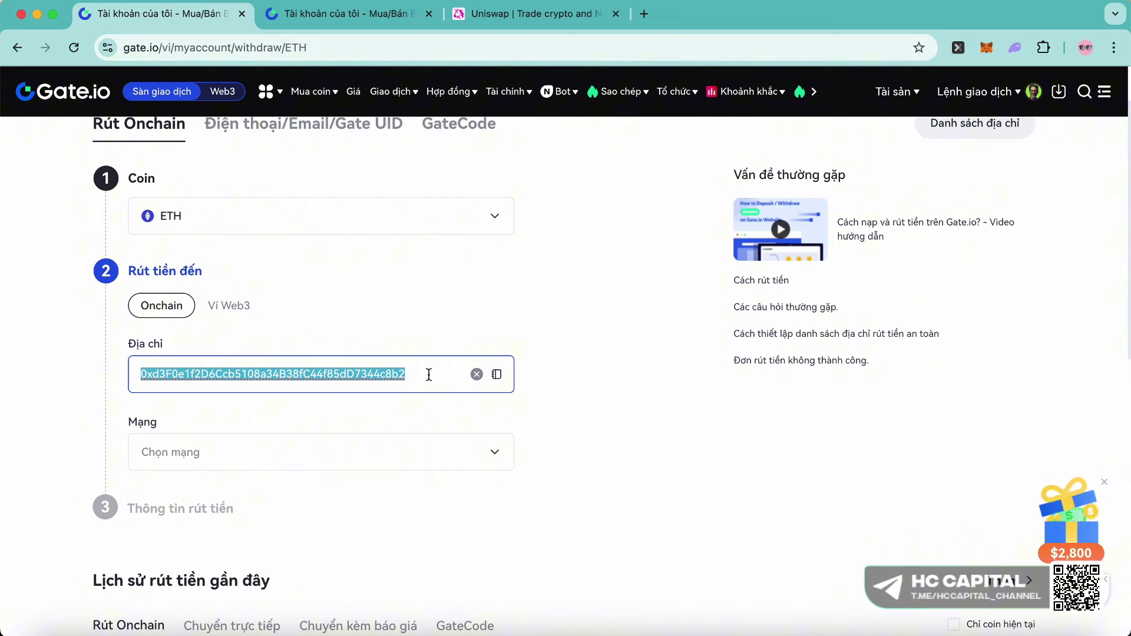
pyautogui.click(334, 449)
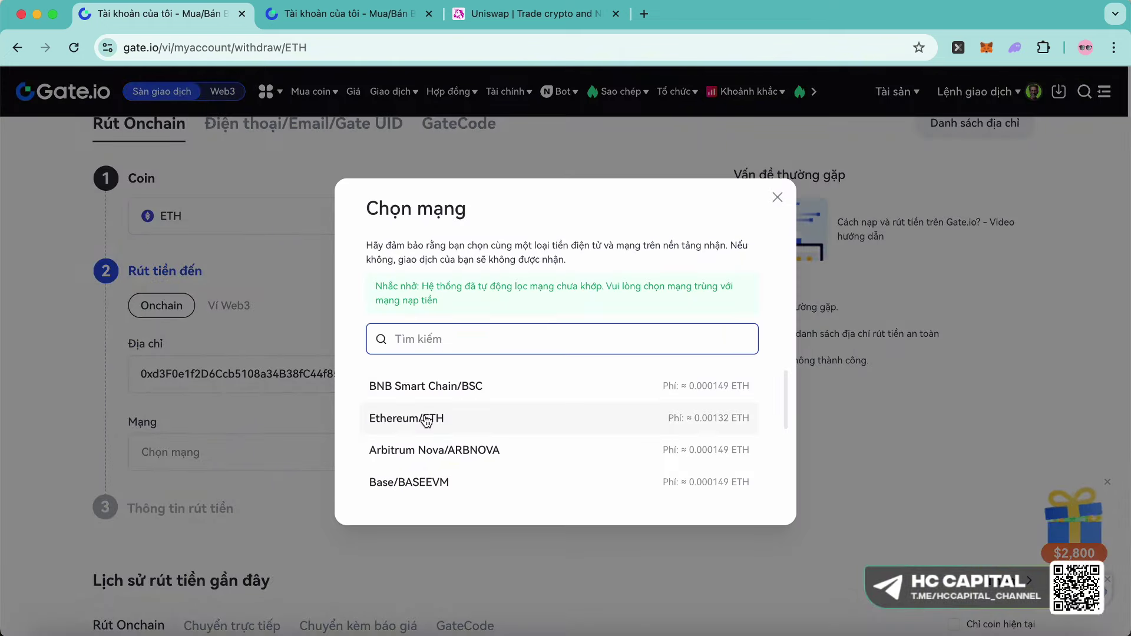
pyautogui.click(427, 419)
# - Check the destination address and the 0.0999 ETH amount, netting 0.09858 ETH after fees
pyautogui.moveTo(266, 91)
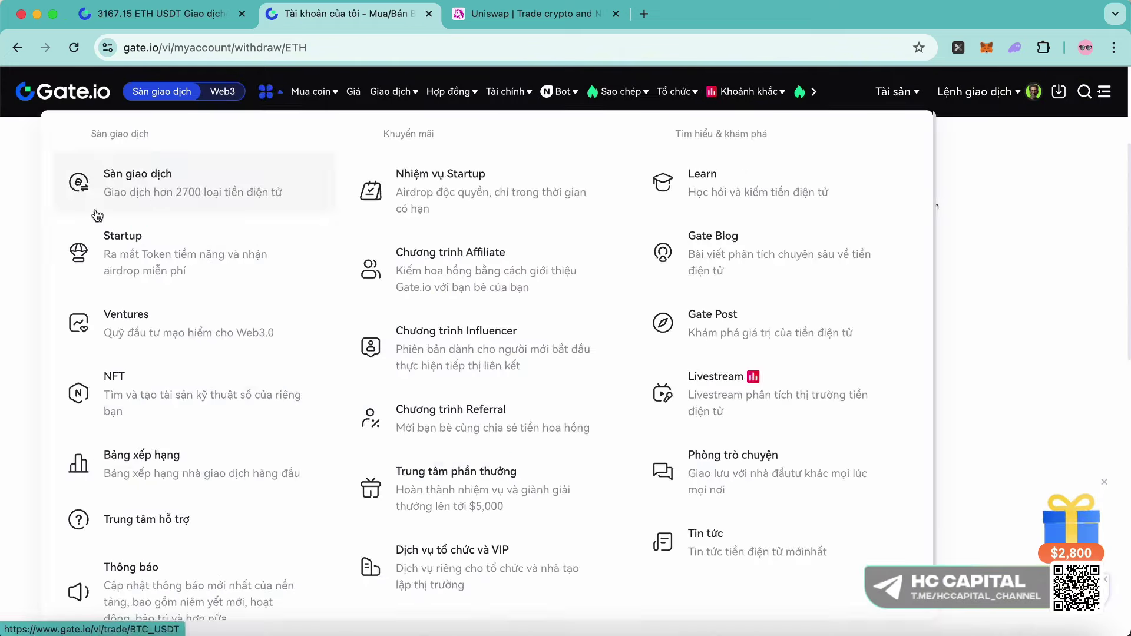
pyautogui.scroll(-3, 236, 274)
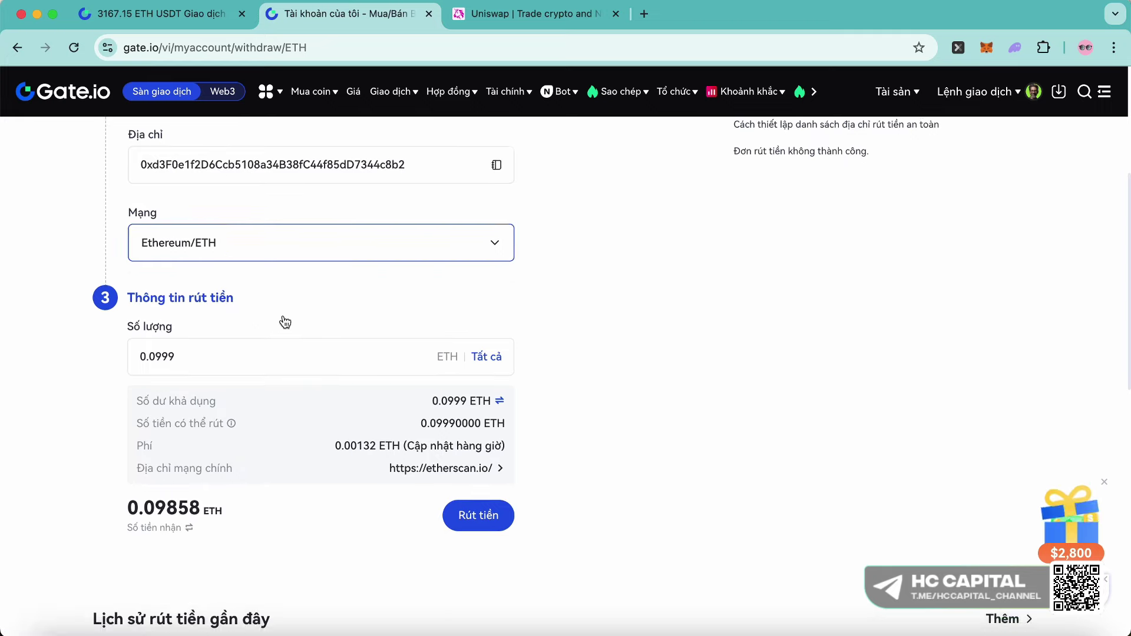
pyautogui.scroll(1, 480, 376)
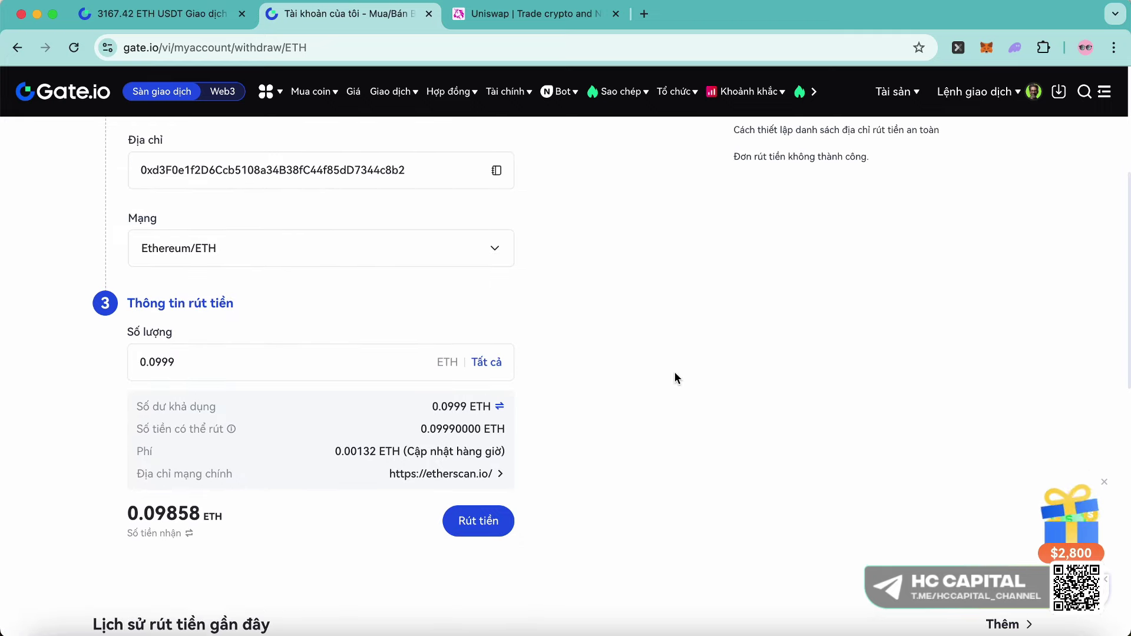
pyautogui.scroll(1, 415, 232)
pyautogui.click(415, 232)
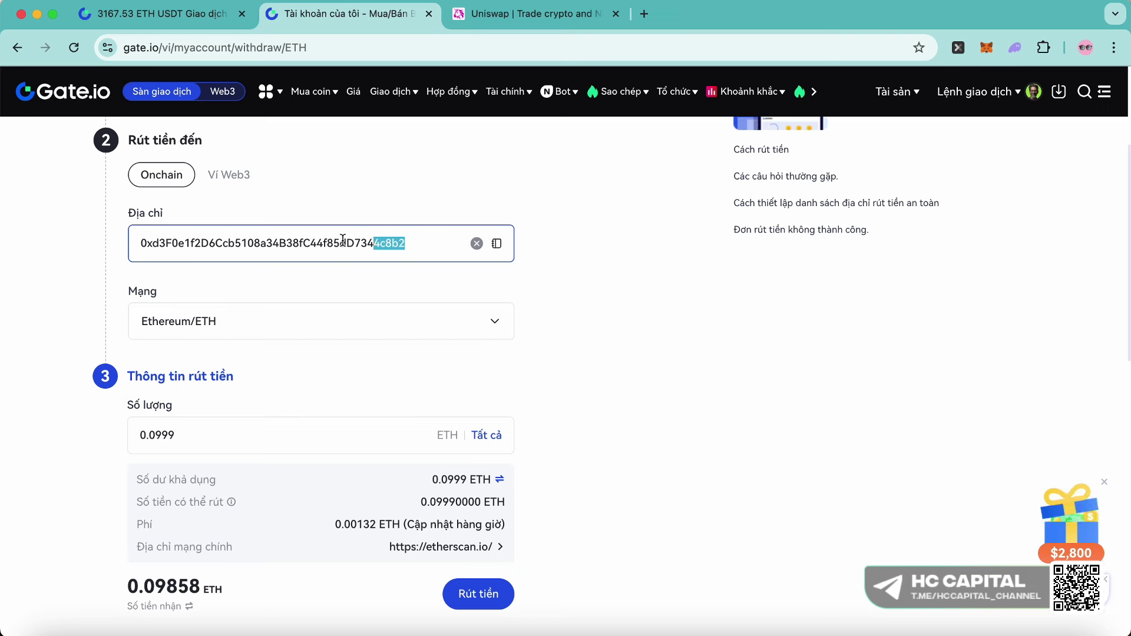
pyautogui.moveTo(343, 241); pyautogui.dragTo(150, 228)
pyautogui.scroll(2, 144, 224)
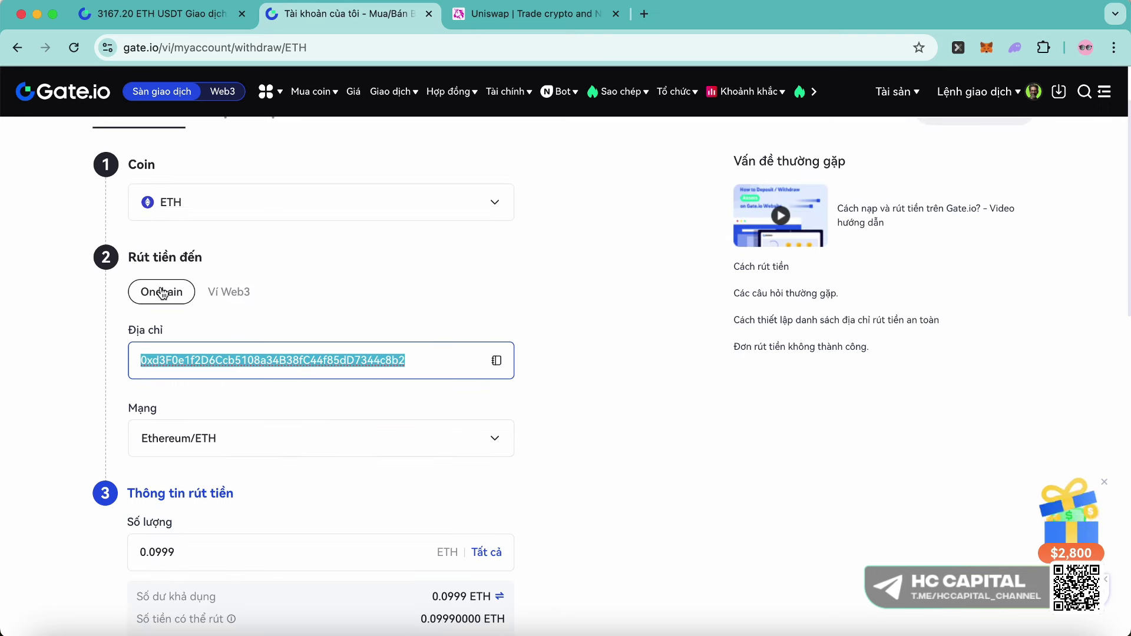
pyautogui.click(159, 360)
pyautogui.moveTo(138, 360)
pyautogui.mouseDown()
pyautogui.moveTo(456, 357)
pyautogui.moveTo(137, 360)
pyautogui.moveTo(146, 360)
pyautogui.mouseUp()
pyautogui.click(418, 357)
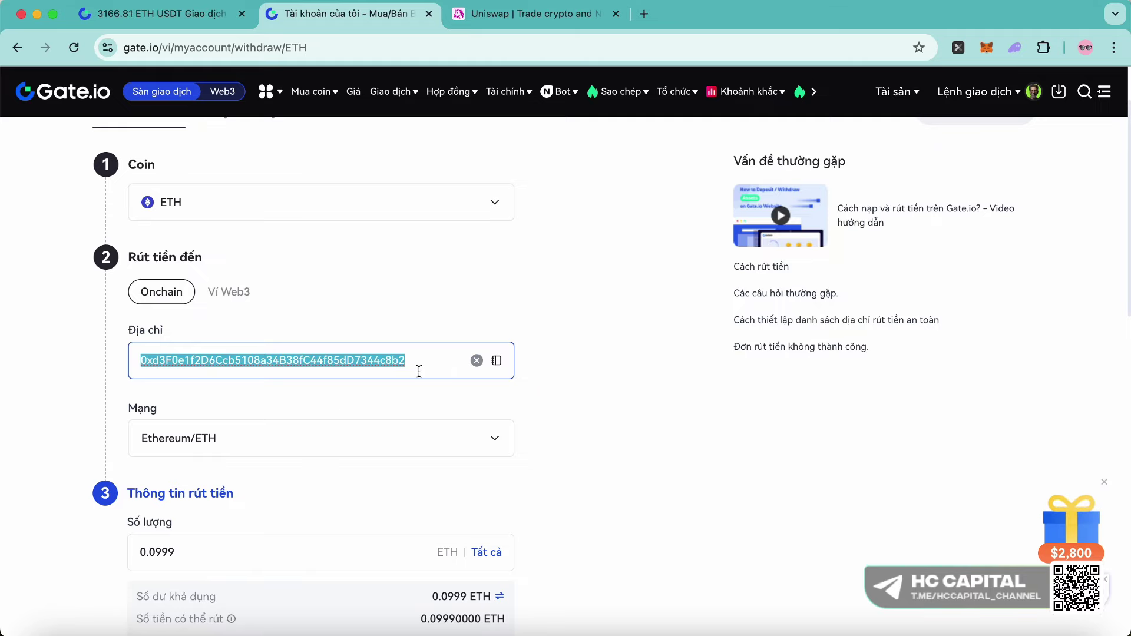
pyautogui.click(421, 365)
pyautogui.scroll(-1, 445, 467)
pyautogui.hotkey('ctrl', 'Up')
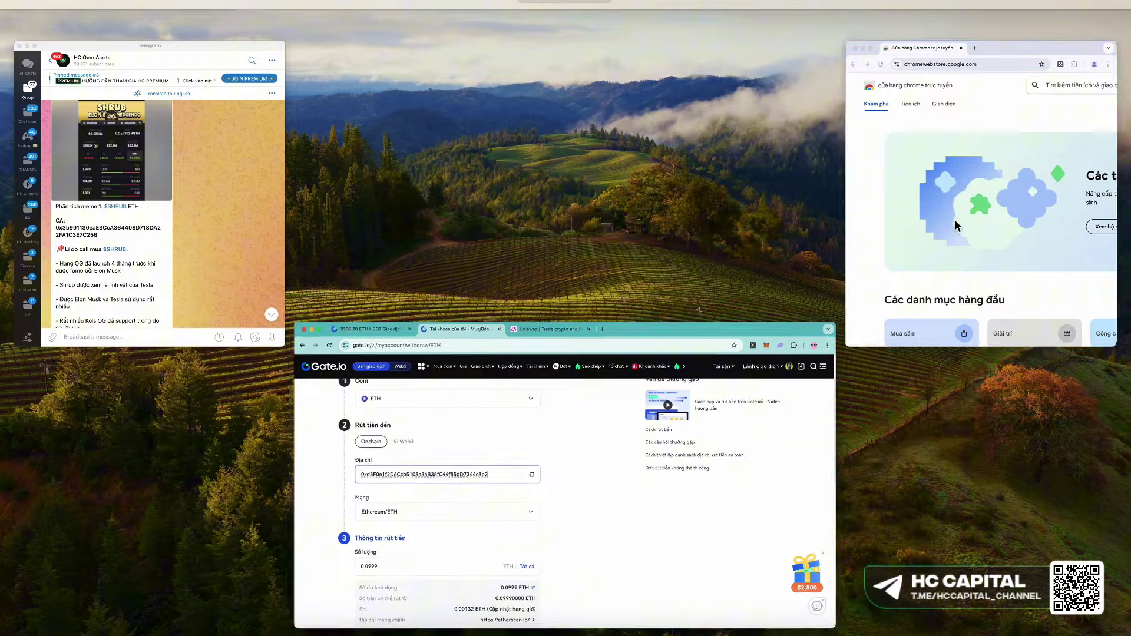
# - Search the Chrome Web Store for 'metamask' and open the MetaMask extension listing
pyautogui.click(955, 225)
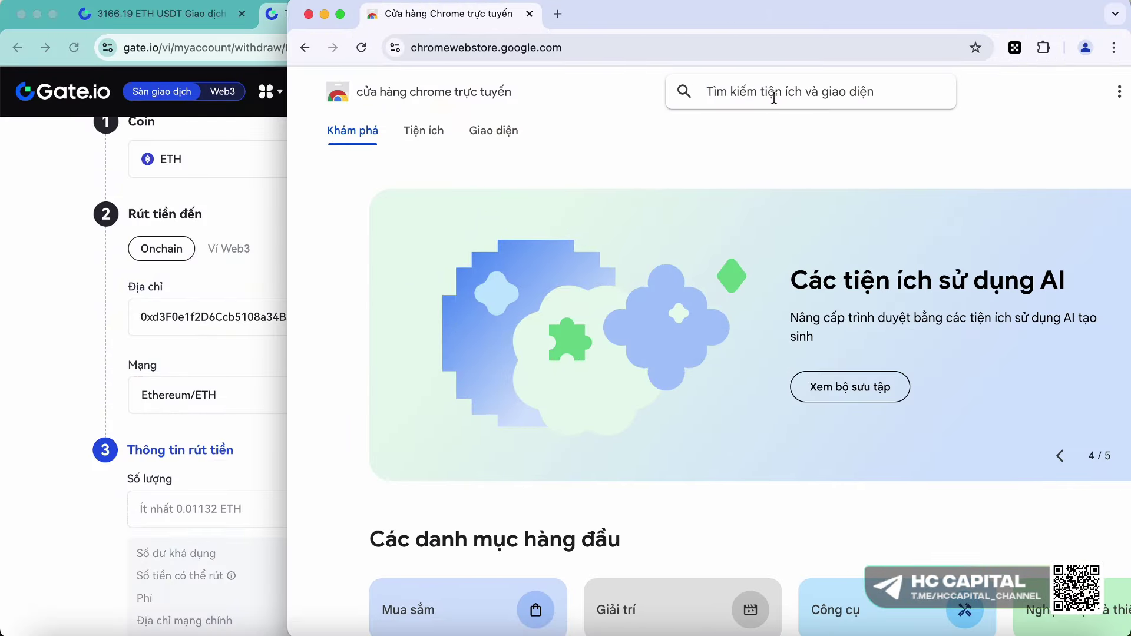
pyautogui.write('metamask')
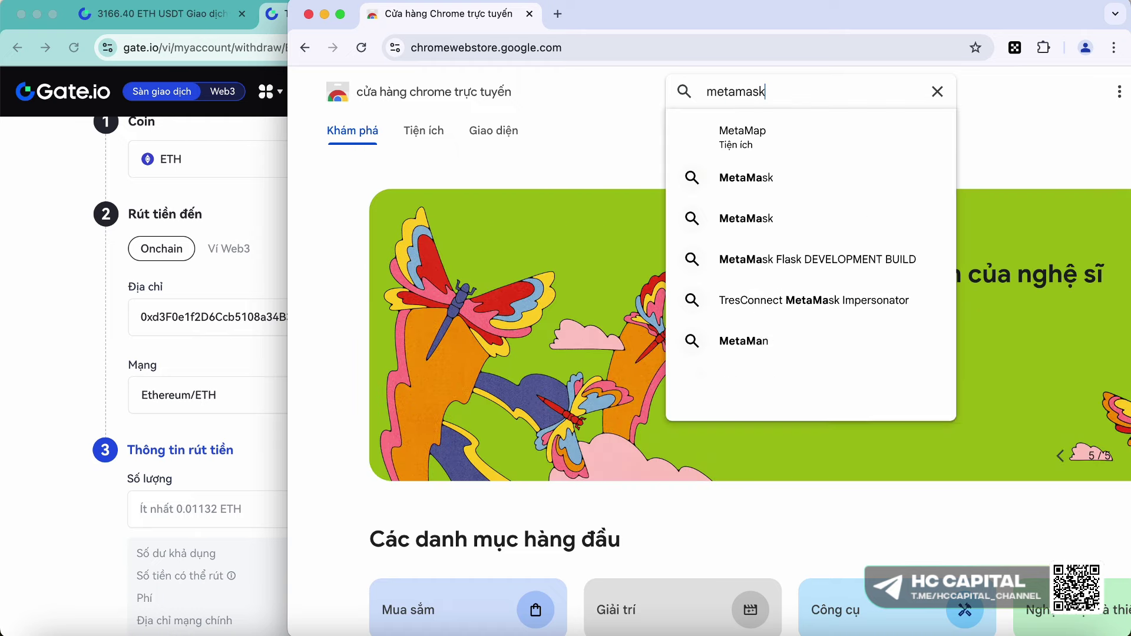
pyautogui.press('Return')
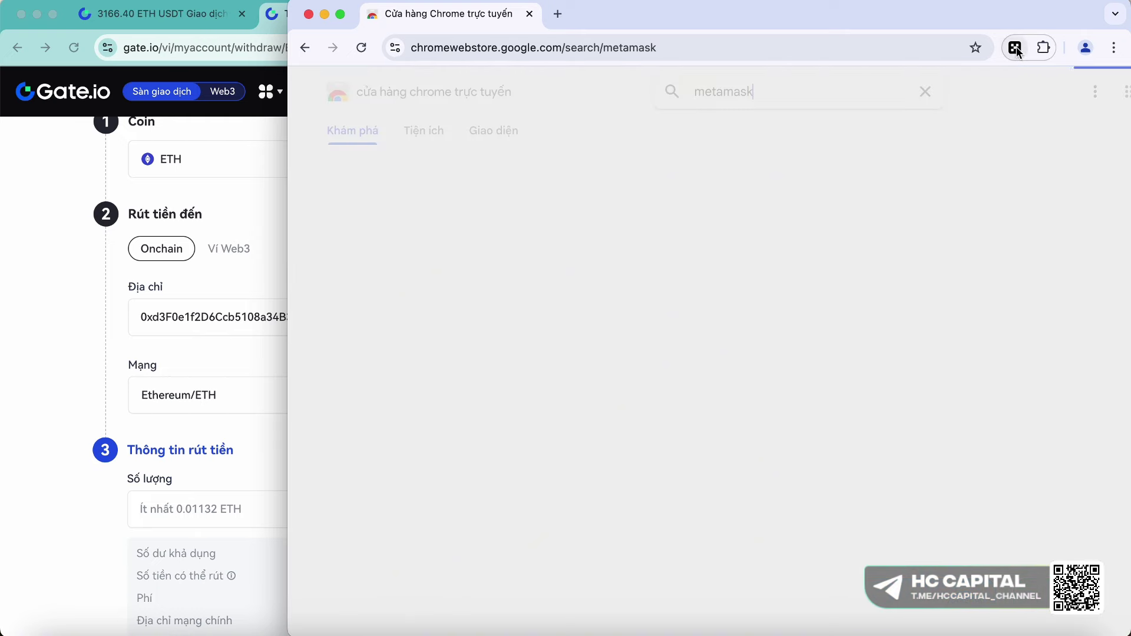
pyautogui.click(737, 207)
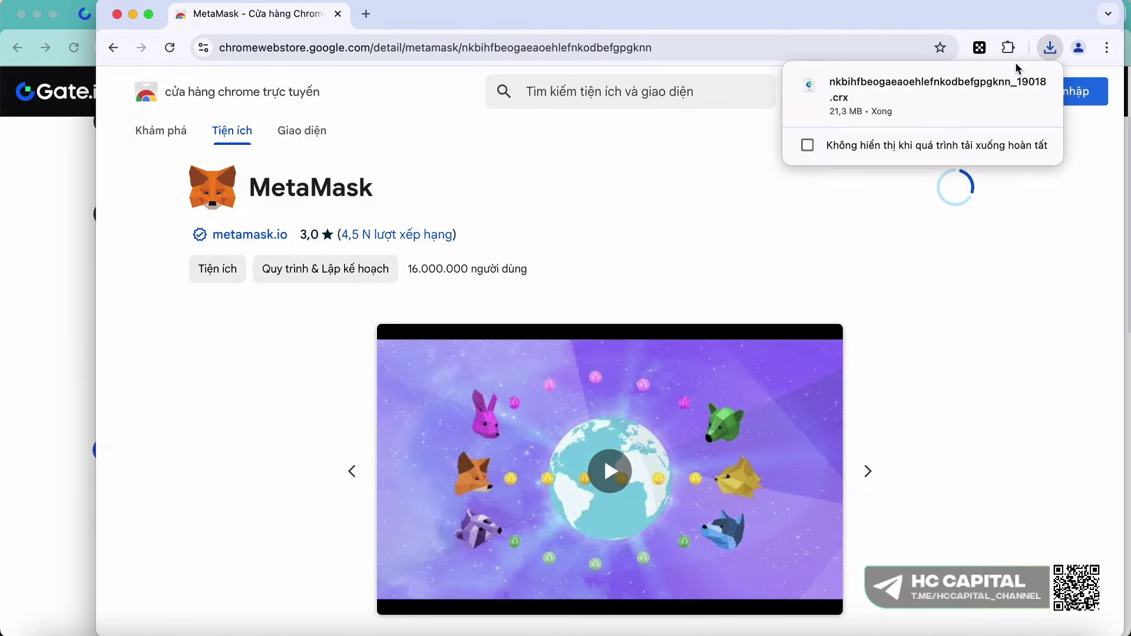
# - Pin the MetaMask extension to the toolbar and accept its terms of use
pyautogui.click(1037, 49)
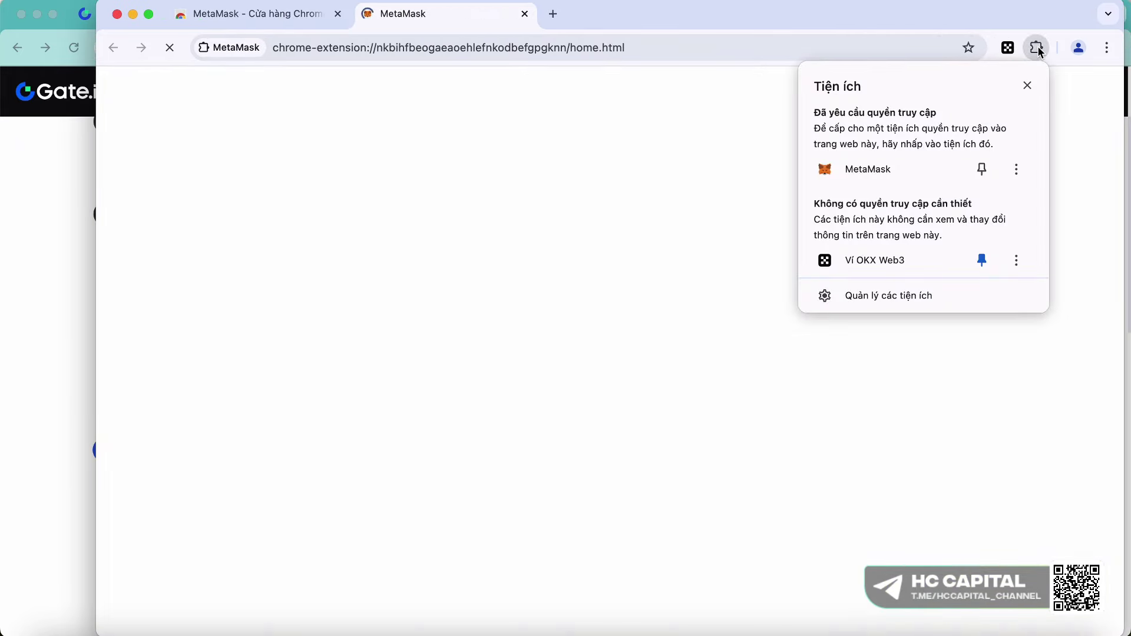
pyautogui.click(982, 169)
pyautogui.click(1010, 49)
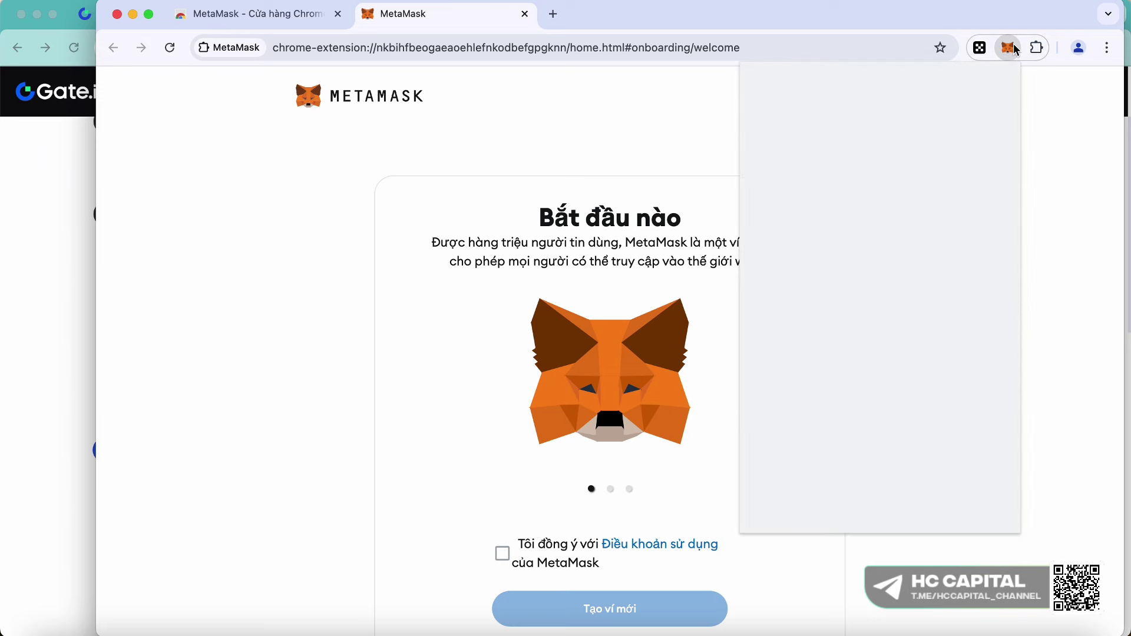
pyautogui.scroll(-3, 589, 412)
pyautogui.click(502, 469)
# - Start a new wallet, set and confirm its password, and choose to secure it now
pyautogui.click(598, 529)
pyautogui.click(648, 595)
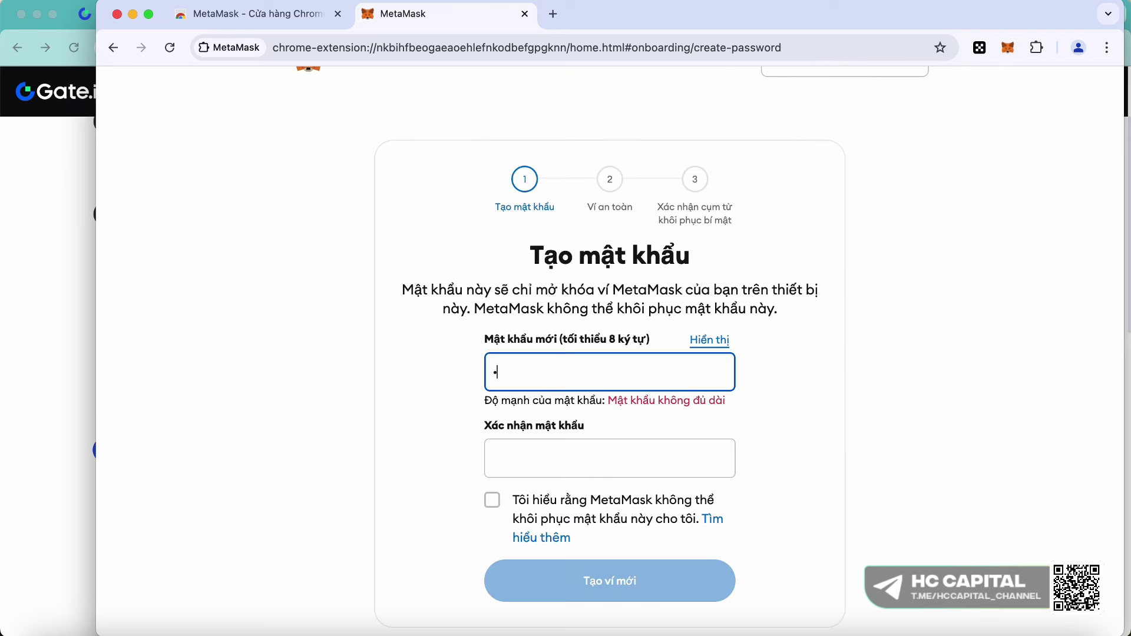
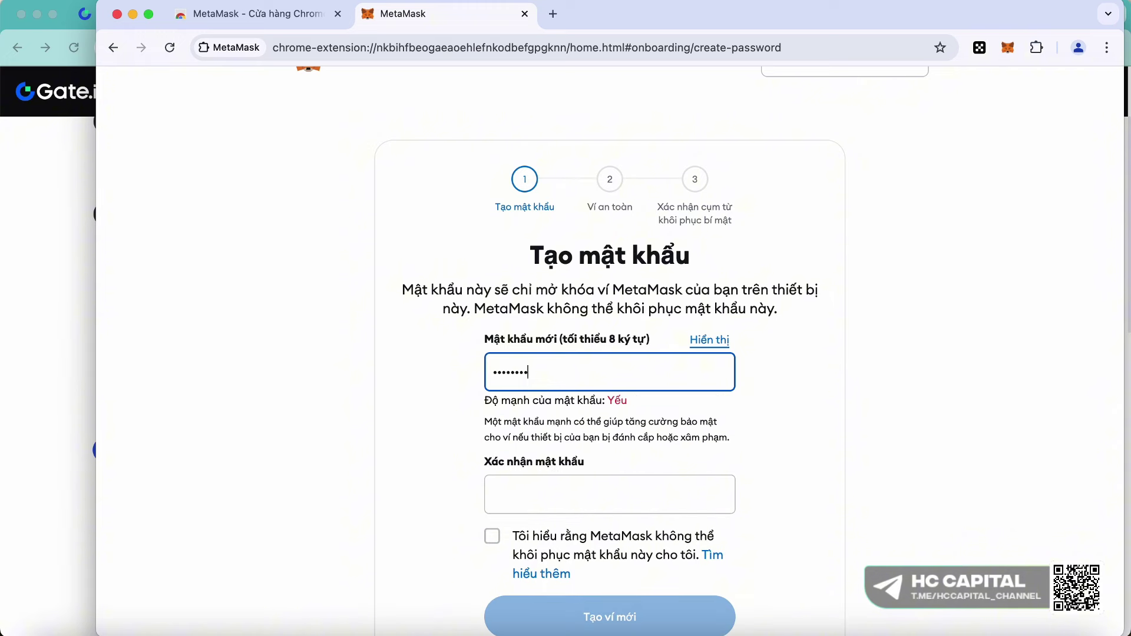
pyautogui.click(556, 480)
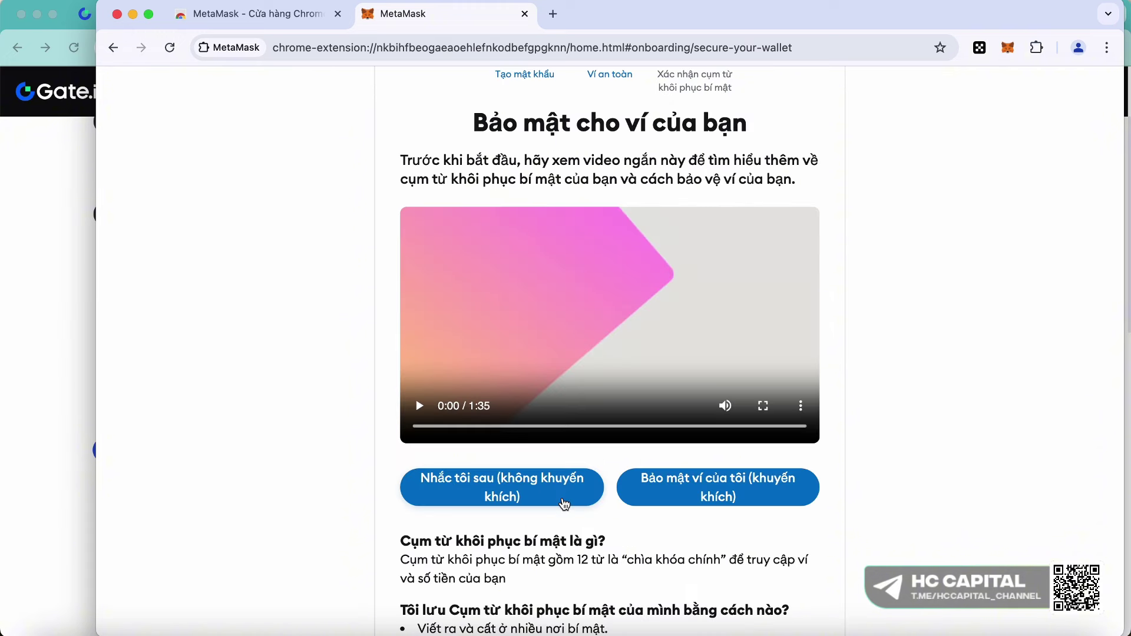
pyautogui.scroll(-4, 687, 288)
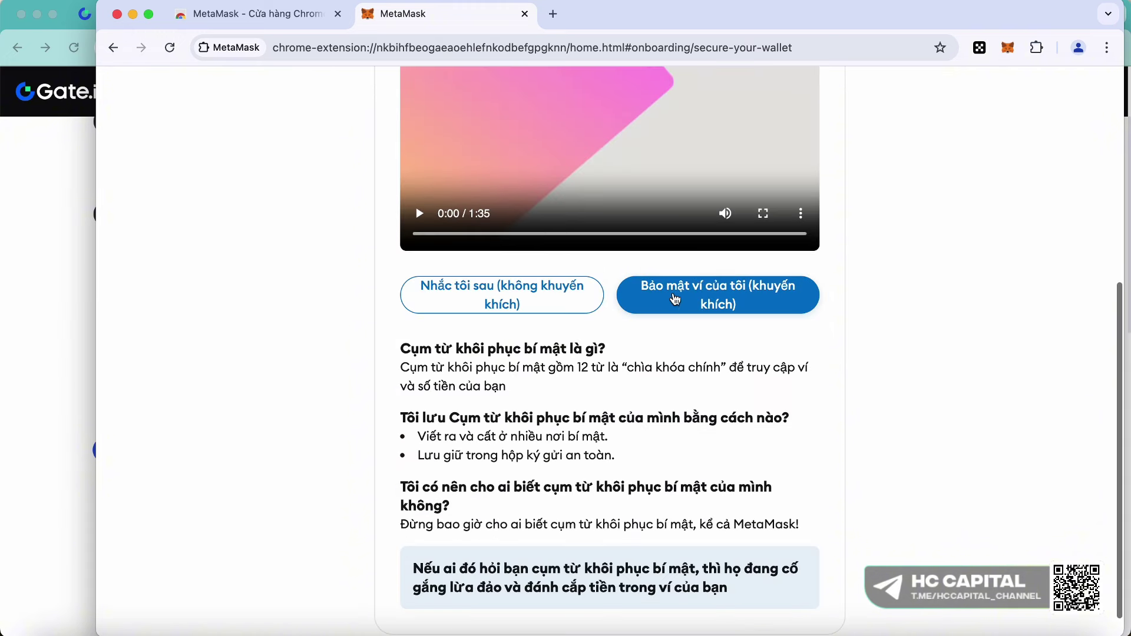
pyautogui.click(687, 288)
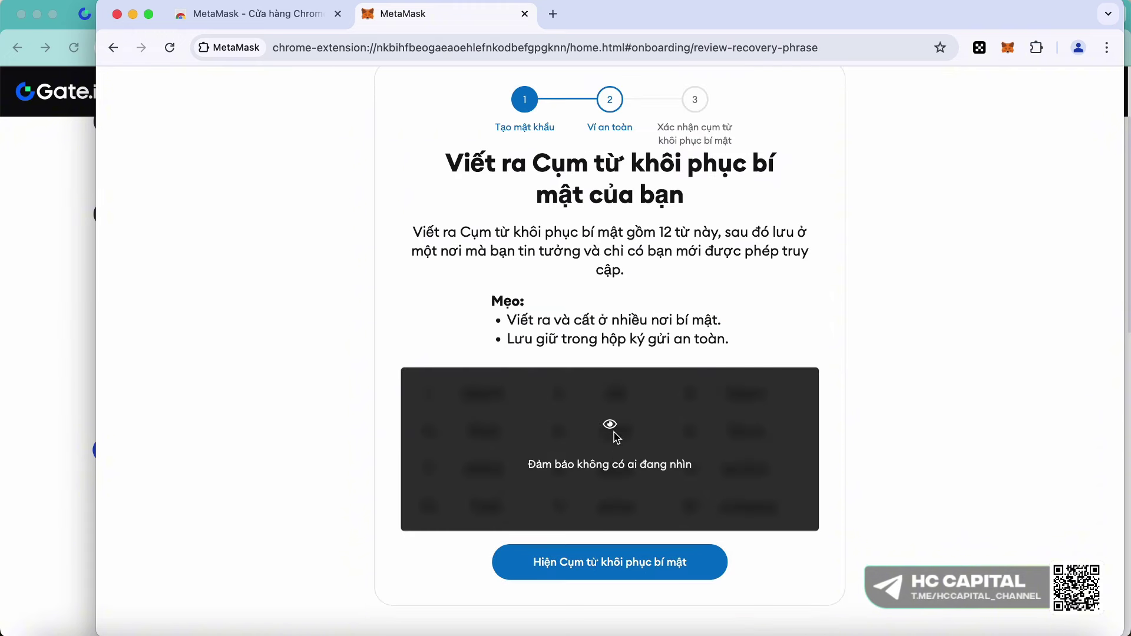
# - Reveal the 12-word recovery phrase and save a screenshot of it
pyautogui.click(657, 459)
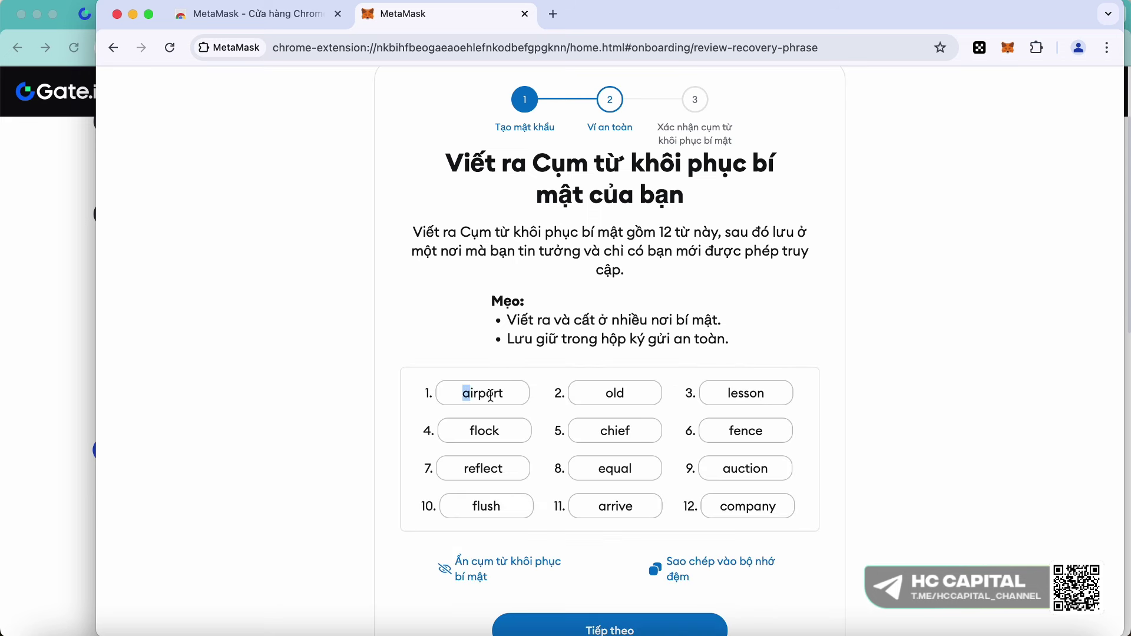
pyautogui.moveTo(491, 396); pyautogui.dragTo(782, 523)
pyautogui.click(782, 522)
pyautogui.moveTo(469, 389); pyautogui.dragTo(443, 398)
pyautogui.click(783, 513)
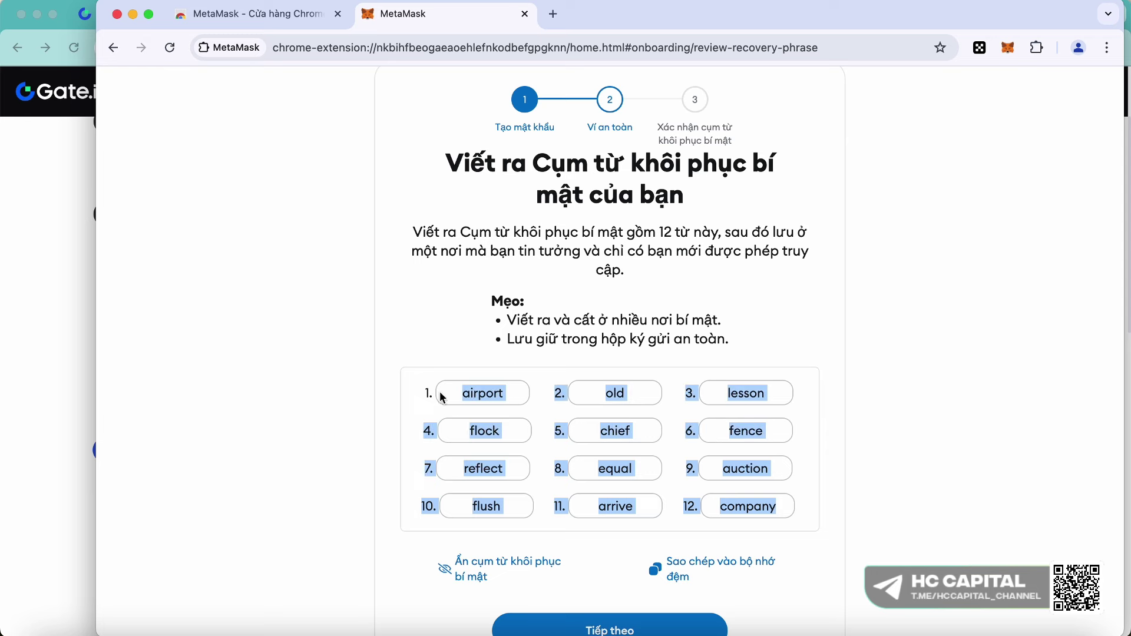
pyautogui.scroll(-1, 514, 417)
pyautogui.moveTo(470, 359); pyautogui.dragTo(788, 488)
pyautogui.click(800, 456)
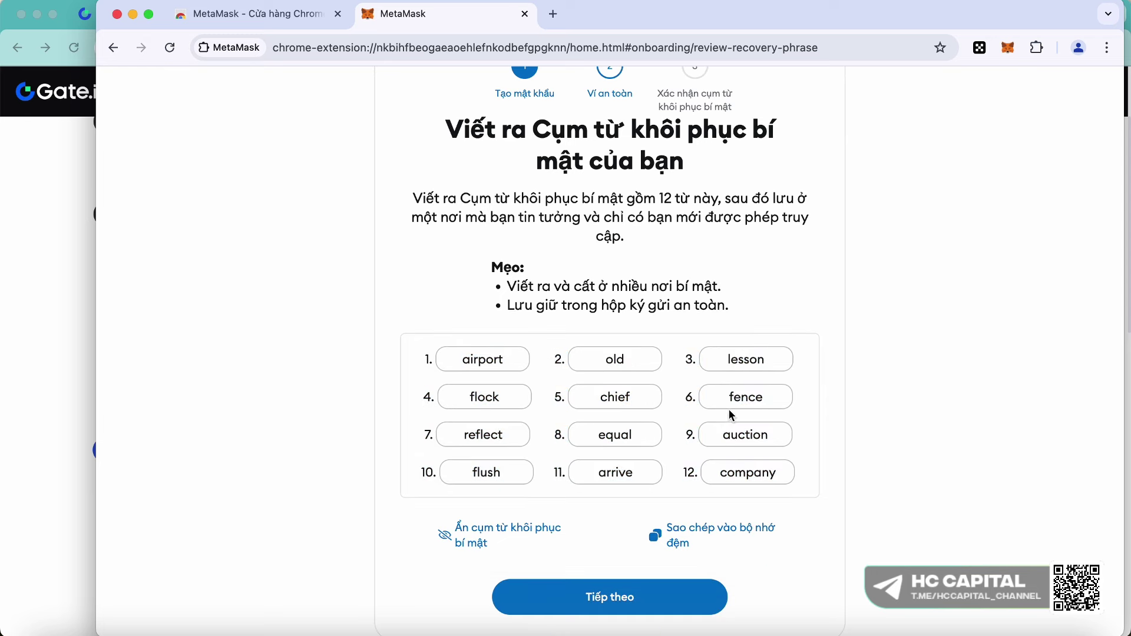
pyautogui.scroll(-1, 731, 415)
pyautogui.moveTo(392, 289); pyautogui.dragTo(836, 477)
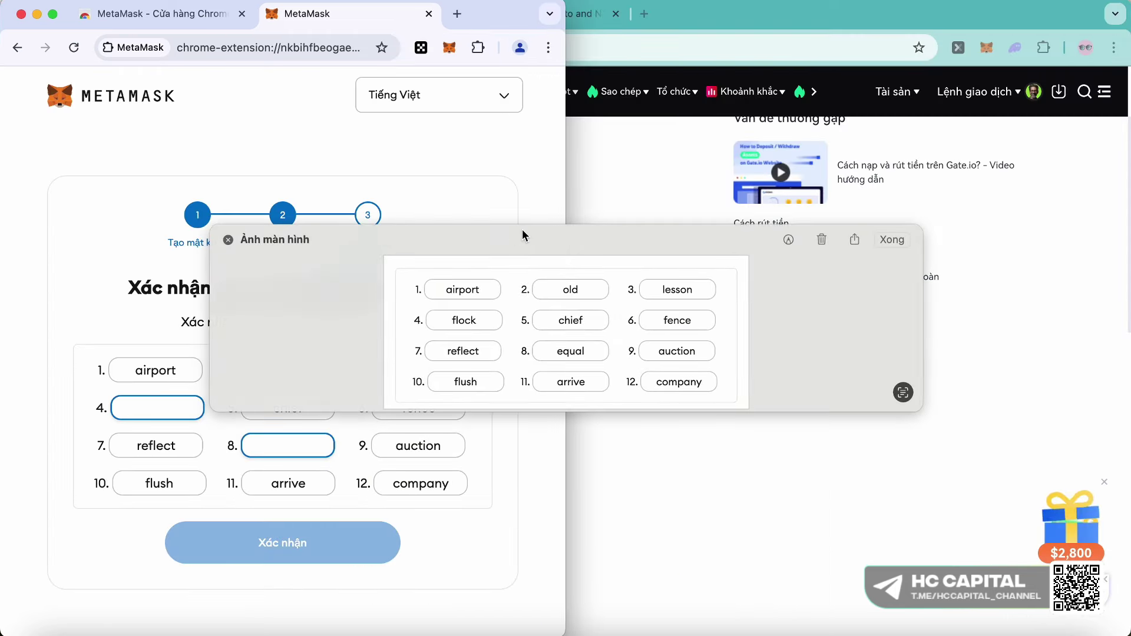
pyautogui.moveTo(522, 230); pyautogui.dragTo(721, 137)
# - Fill in the missing recovery-phrase words and confirm to finish wallet setup
pyautogui.click(418, 370)
pyautogui.write('lesson')
pyautogui.press('Tab')
pyautogui.write('flock')
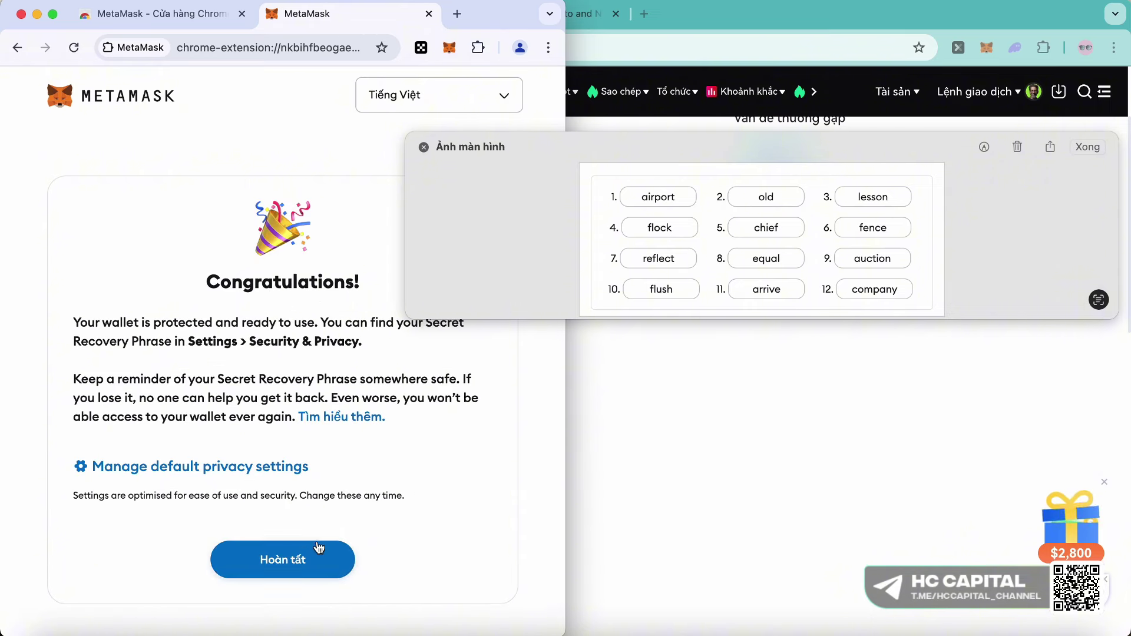
pyautogui.click(313, 557)
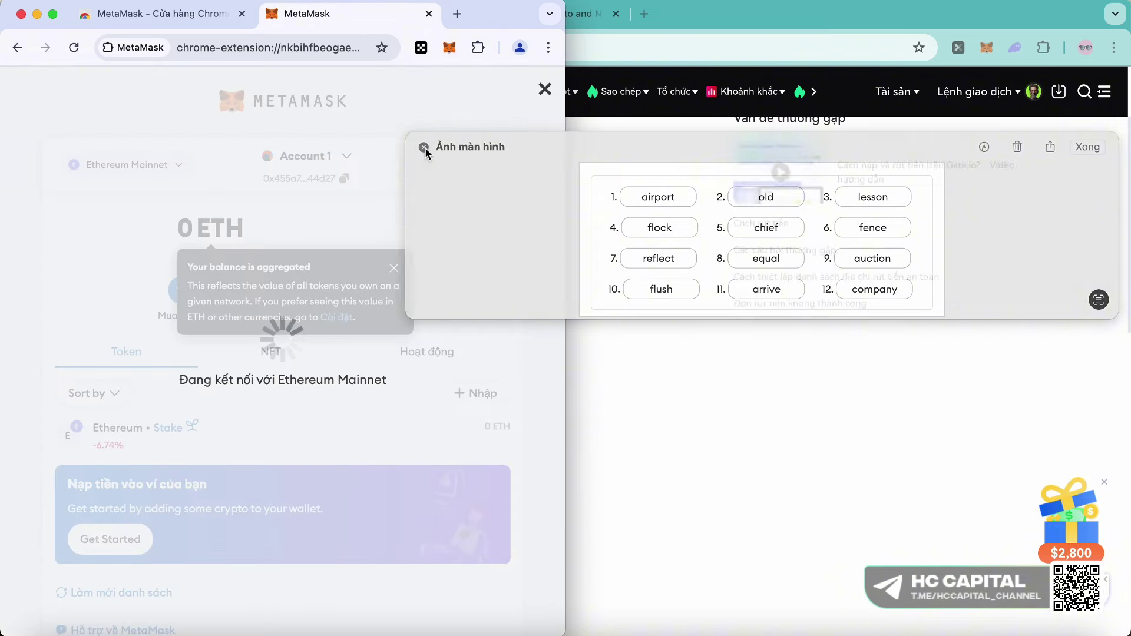
pyautogui.click(423, 147)
# - Replace Gate.io's withdrawal address with the new MetaMask account address, then go to Uniswap
pyautogui.moveTo(497, 16); pyautogui.dragTo(791, 16)
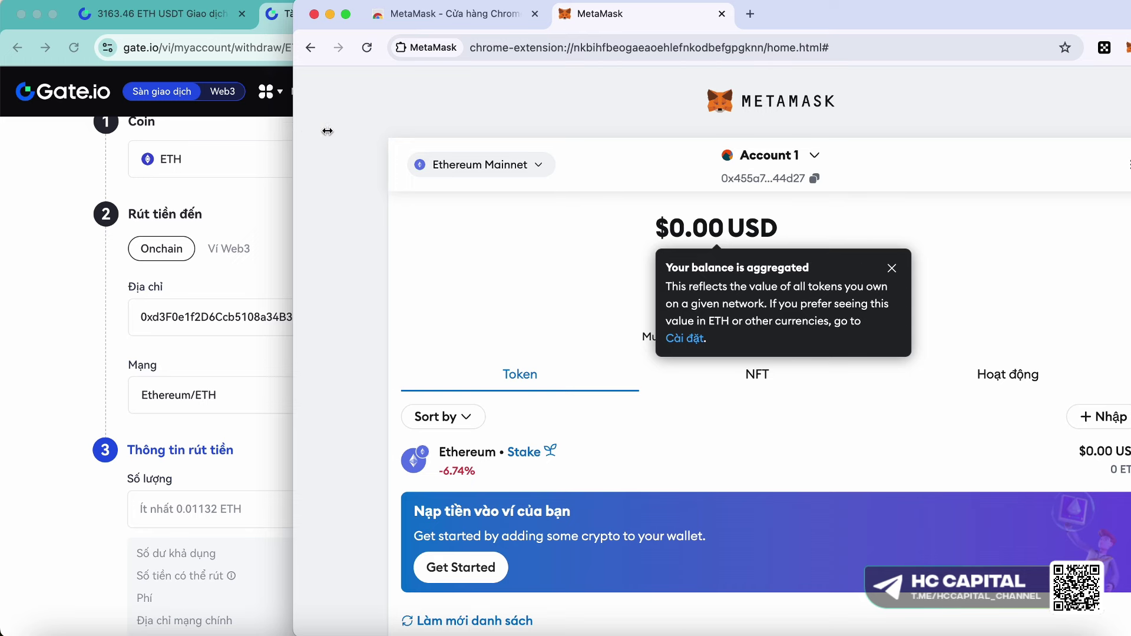
pyautogui.moveTo(328, 131); pyautogui.dragTo(454, 131)
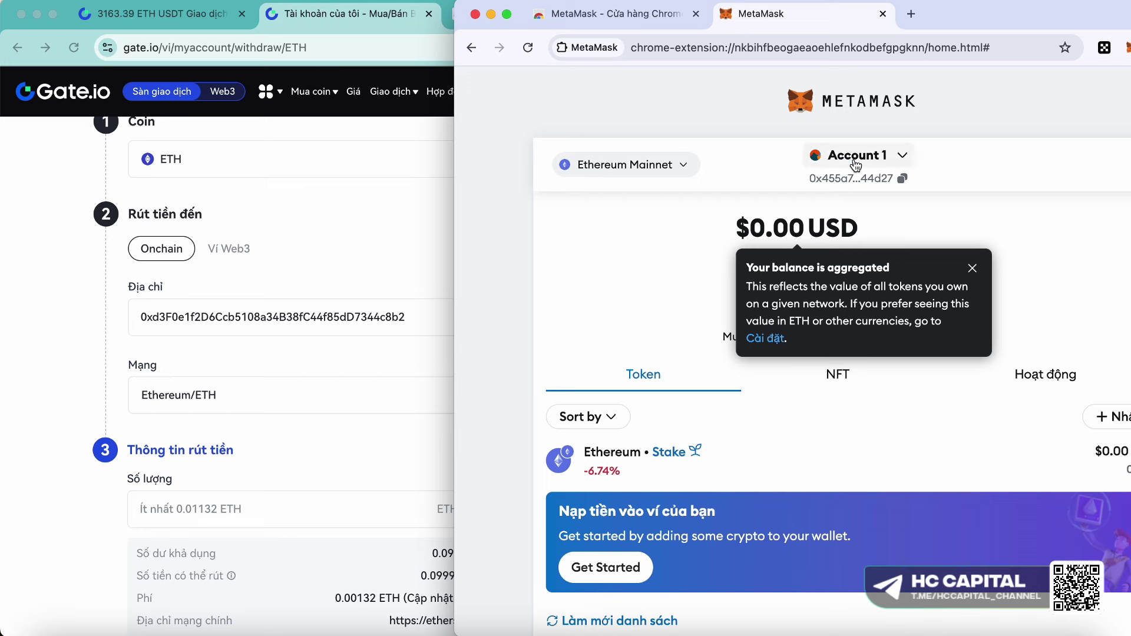
pyautogui.click(870, 176)
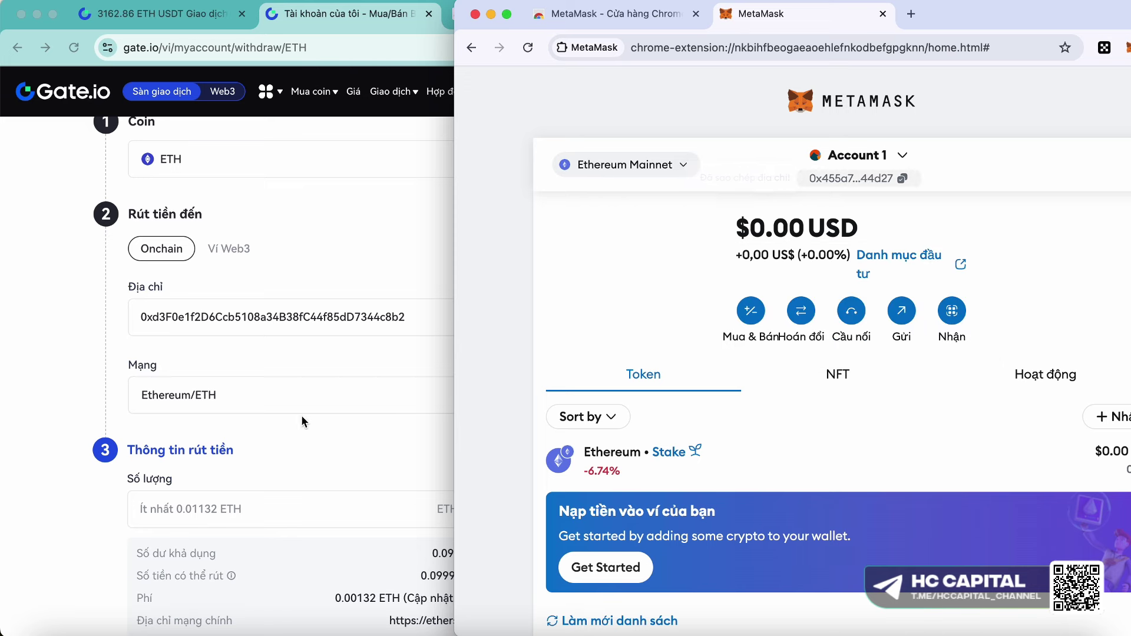
pyautogui.click(370, 319)
pyautogui.press('super+a')
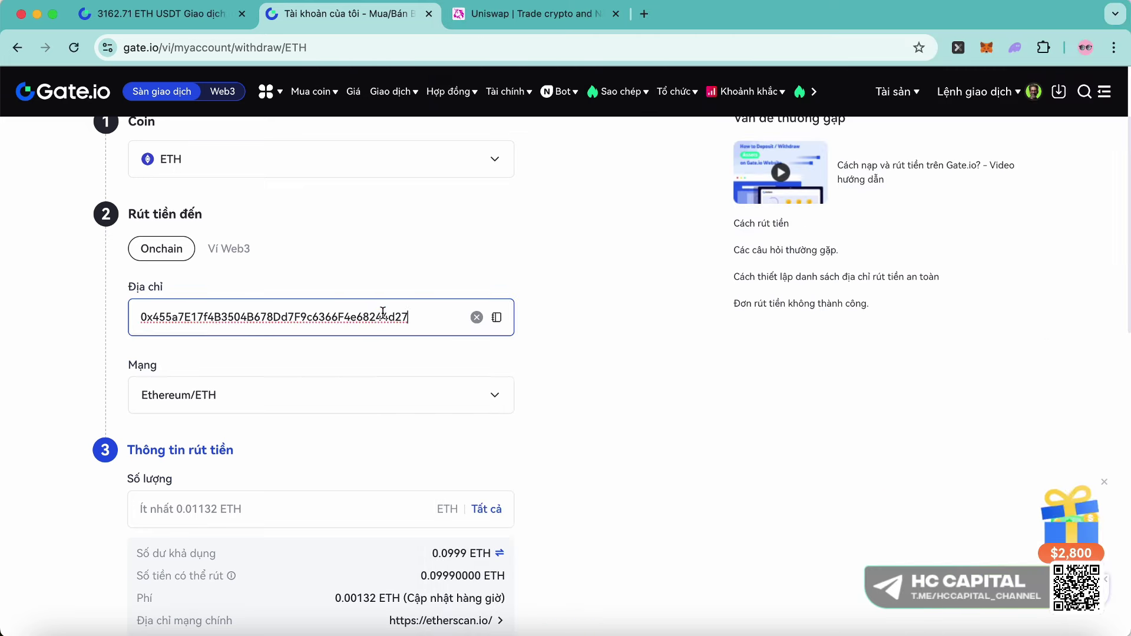
pyautogui.click(179, 20)
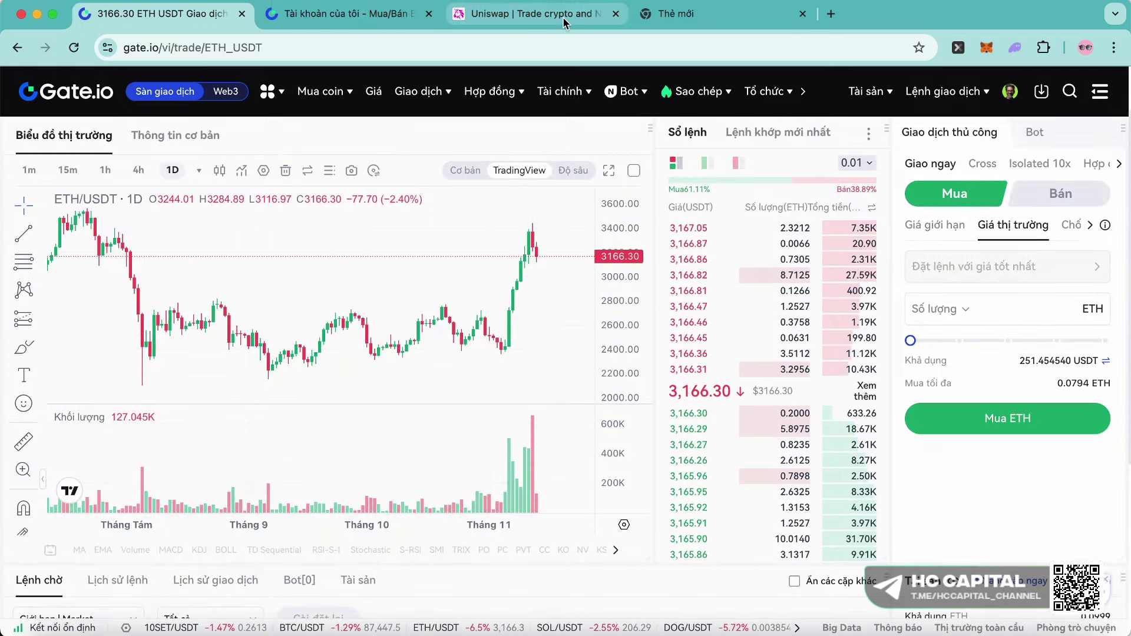
pyautogui.click(569, 23)
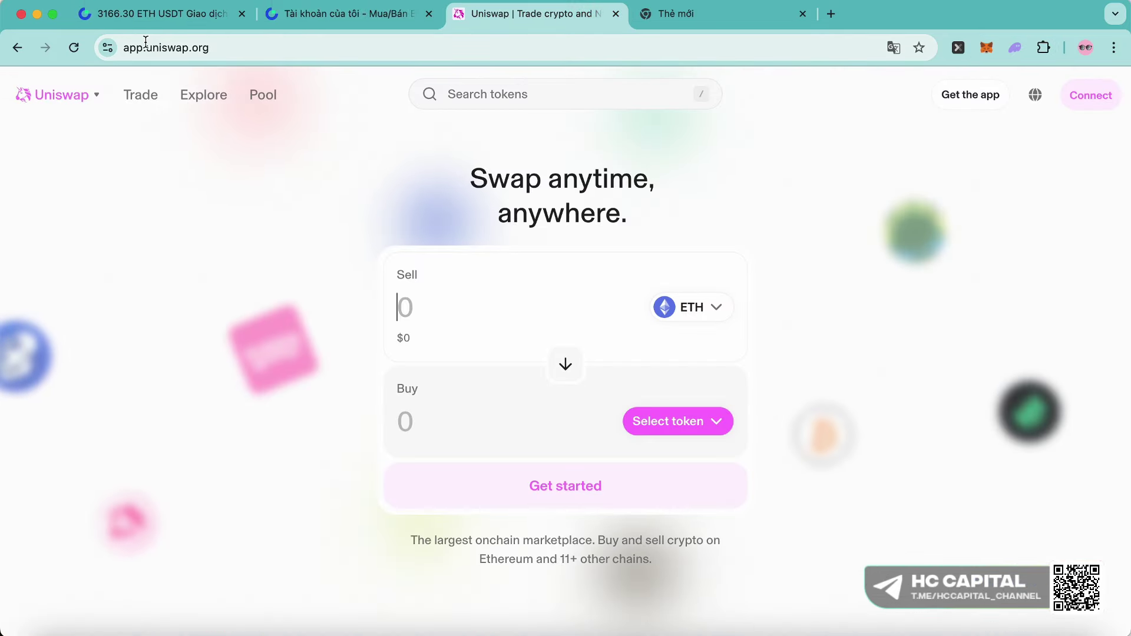
# - Connect MetaMask to Uniswap with Account 5 ticked in place of Account 2
pyautogui.click(121, 49)
pyautogui.click(342, 153)
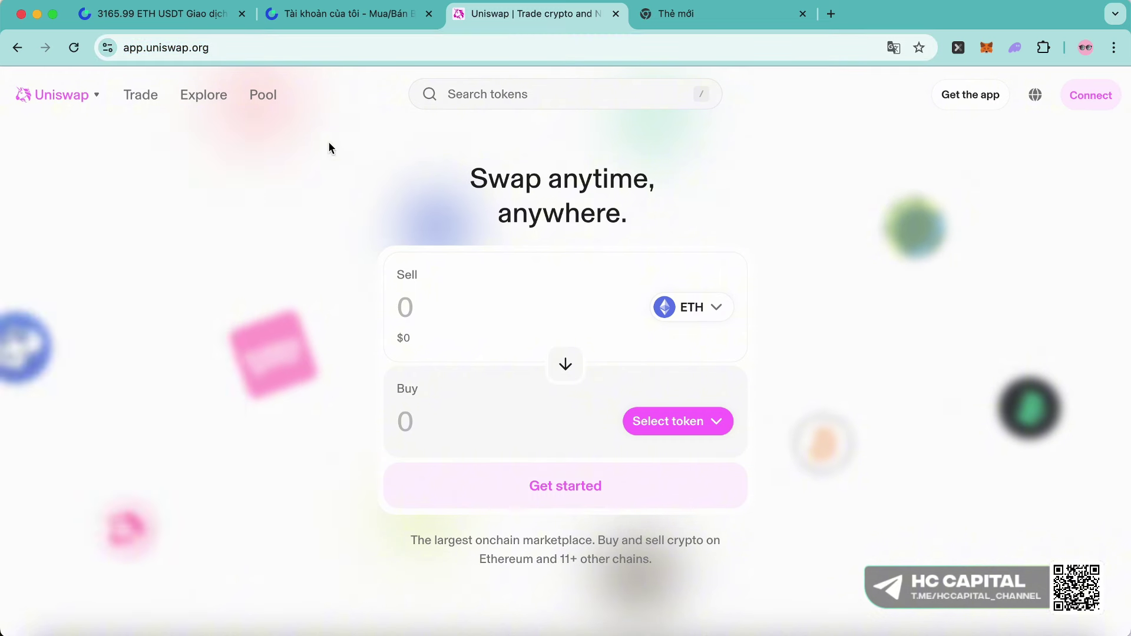
pyautogui.moveTo(55, 108)
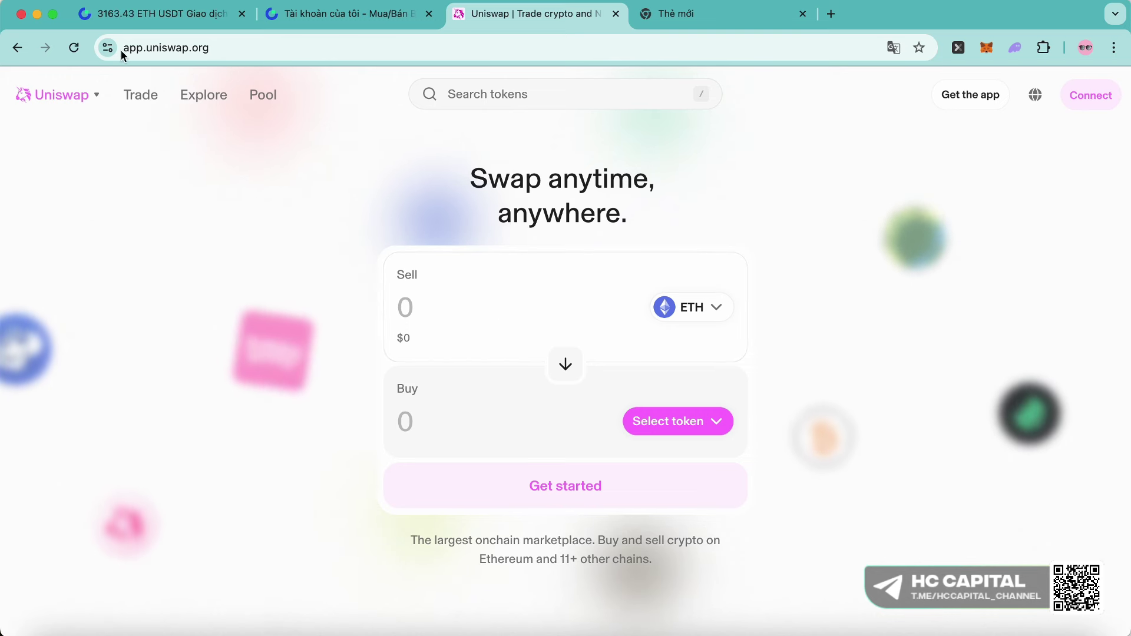
pyautogui.moveTo(204, 95)
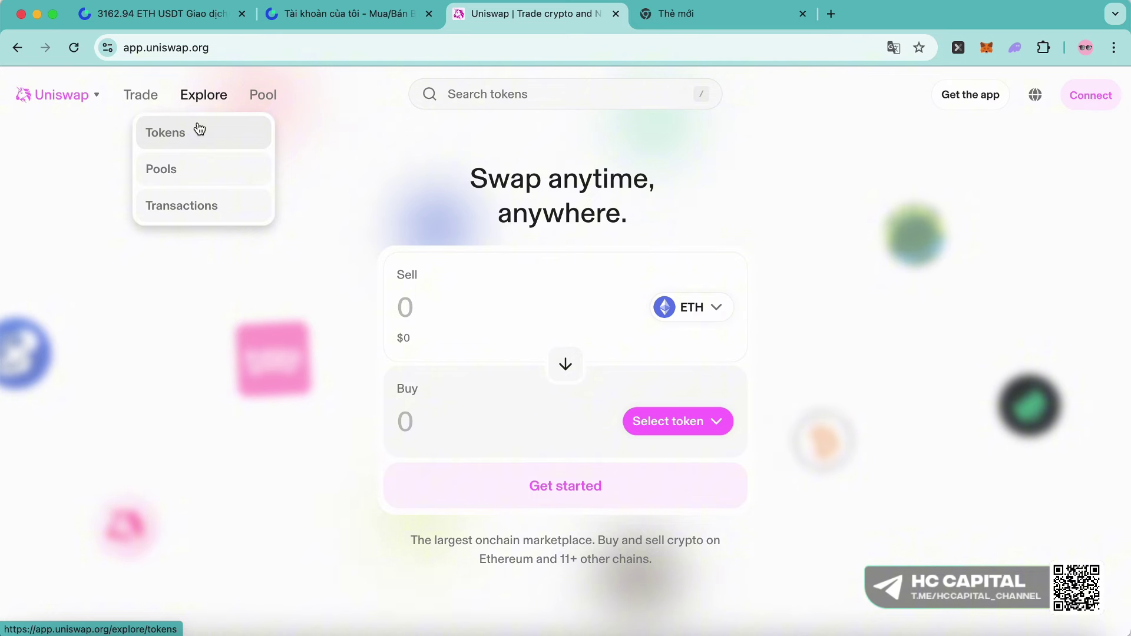
pyautogui.click(293, 48)
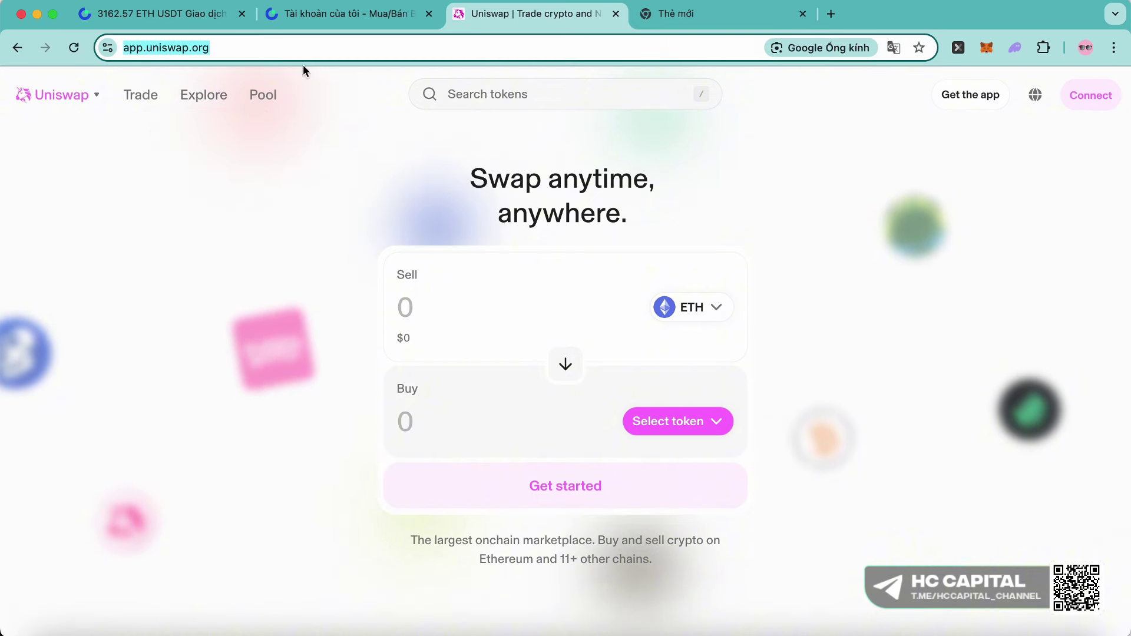
pyautogui.click(1090, 95)
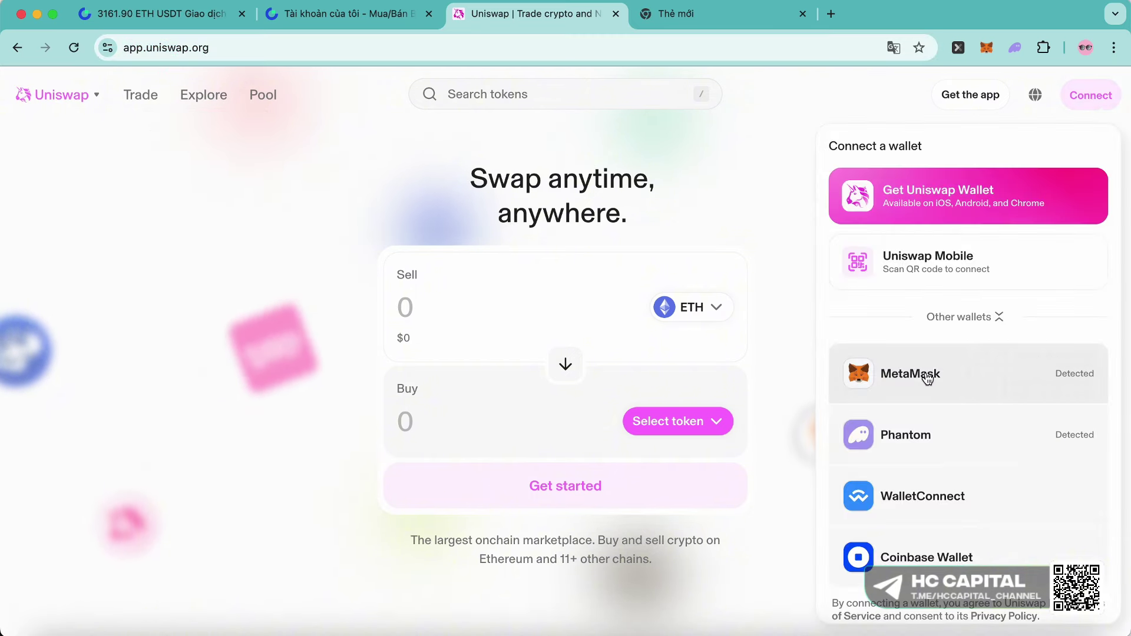
pyautogui.click(925, 375)
pyautogui.click(888, 277)
pyautogui.scroll(-3, 886, 354)
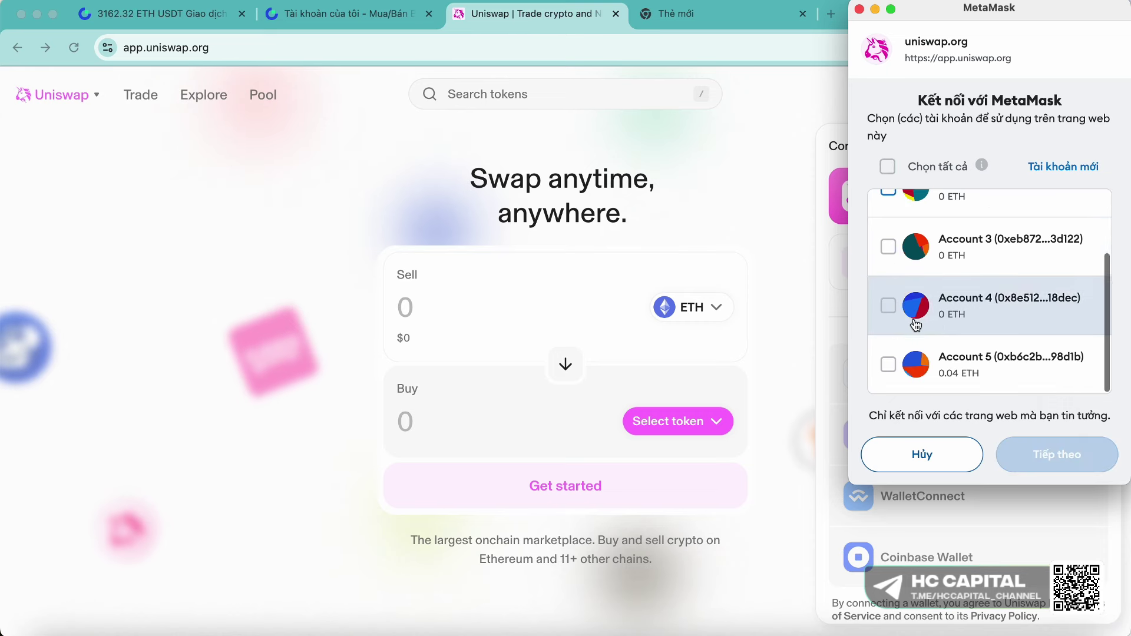
pyautogui.click(886, 371)
pyautogui.click(1057, 454)
pyautogui.click(1023, 454)
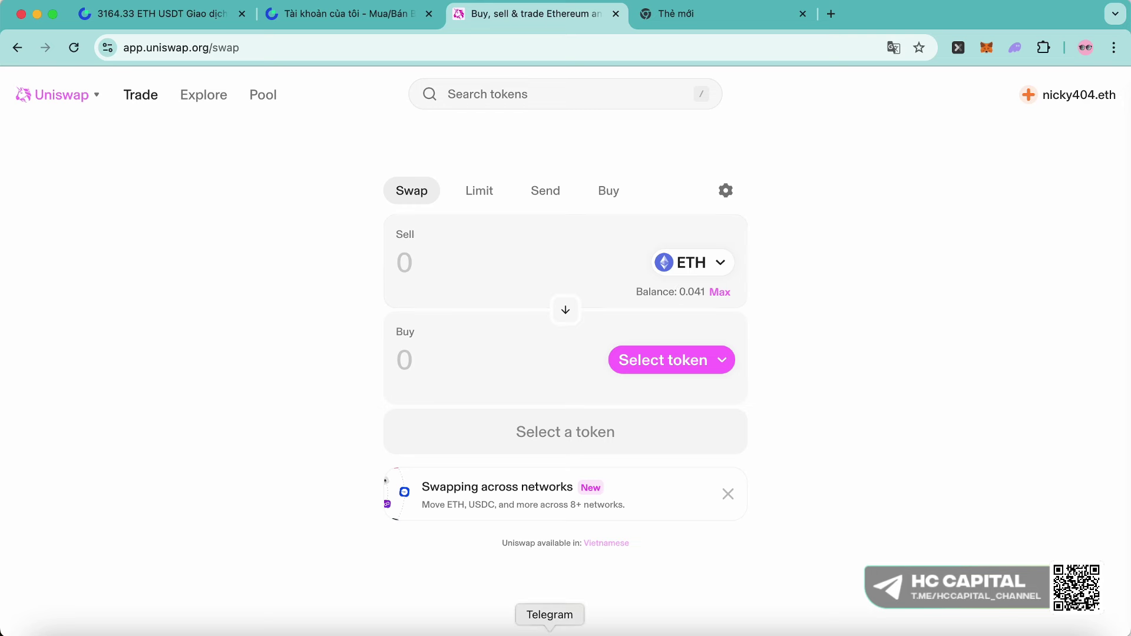
# - Find the SHRUB contract address in the HC Gem Alerts Telegram post
pyautogui.click(549, 632)
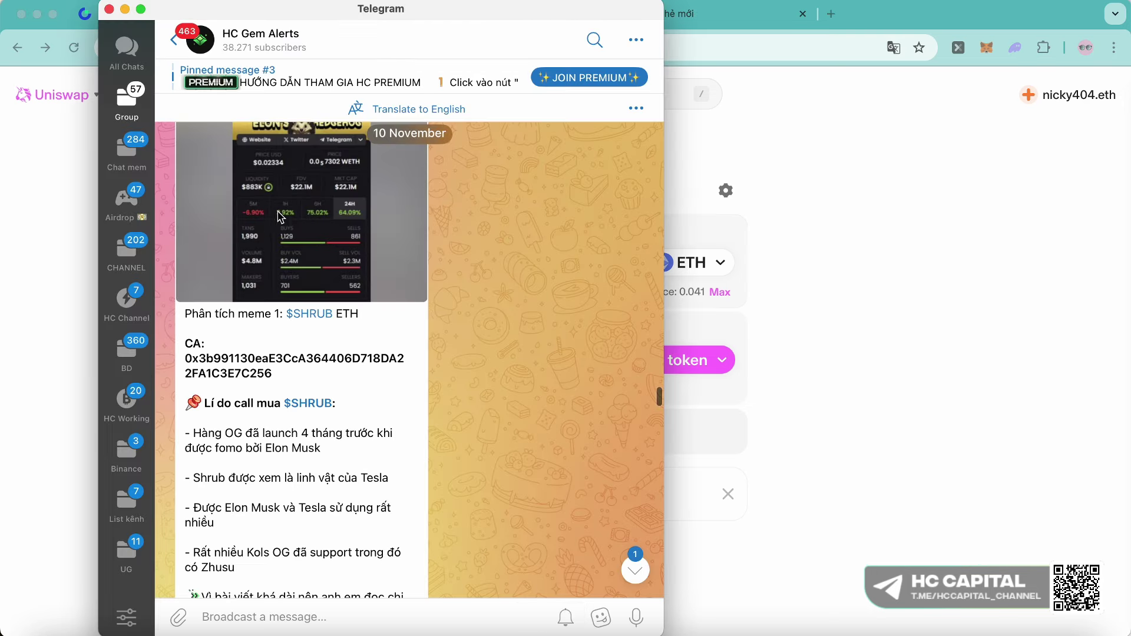
pyautogui.scroll(1, 307, 209)
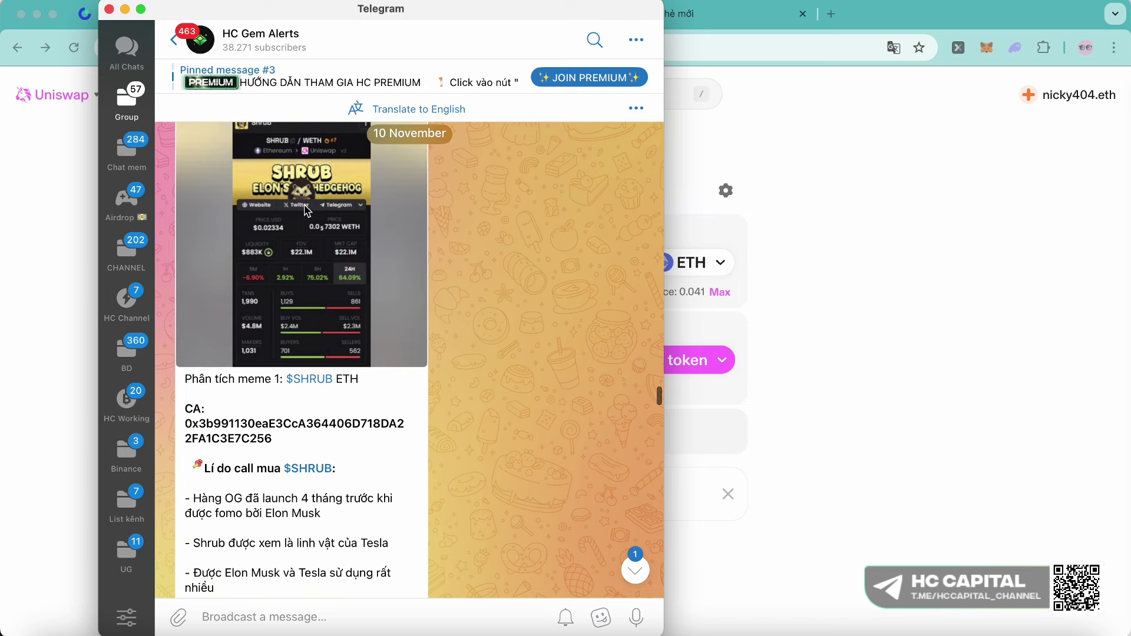
pyautogui.scroll(-5, 306, 209)
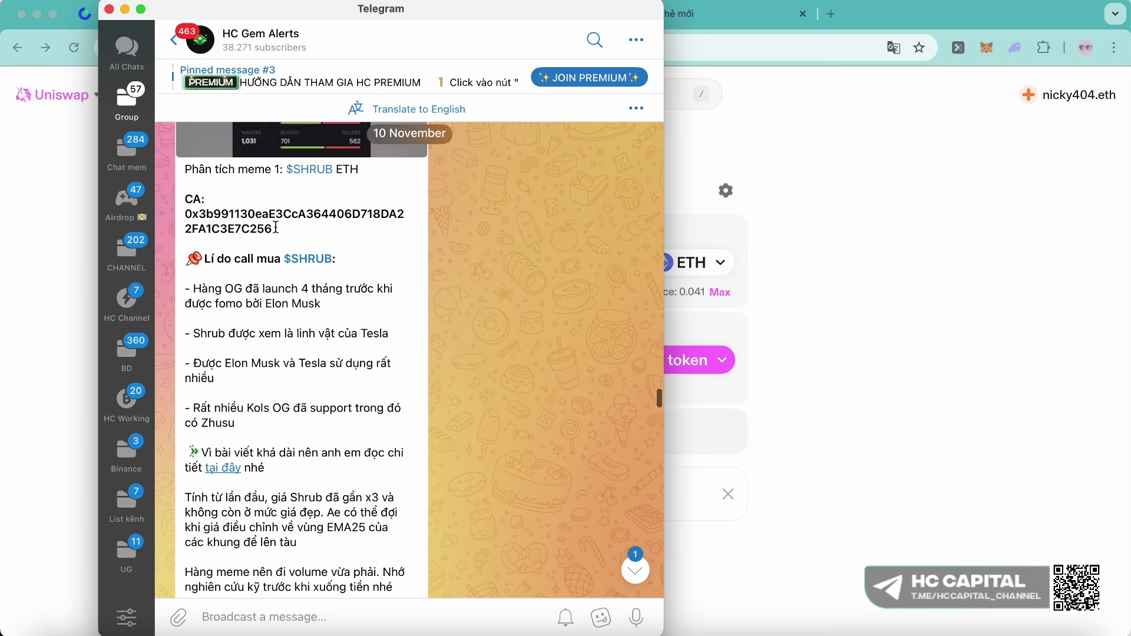
pyautogui.moveTo(276, 228); pyautogui.dragTo(177, 217)
pyautogui.click(366, 223)
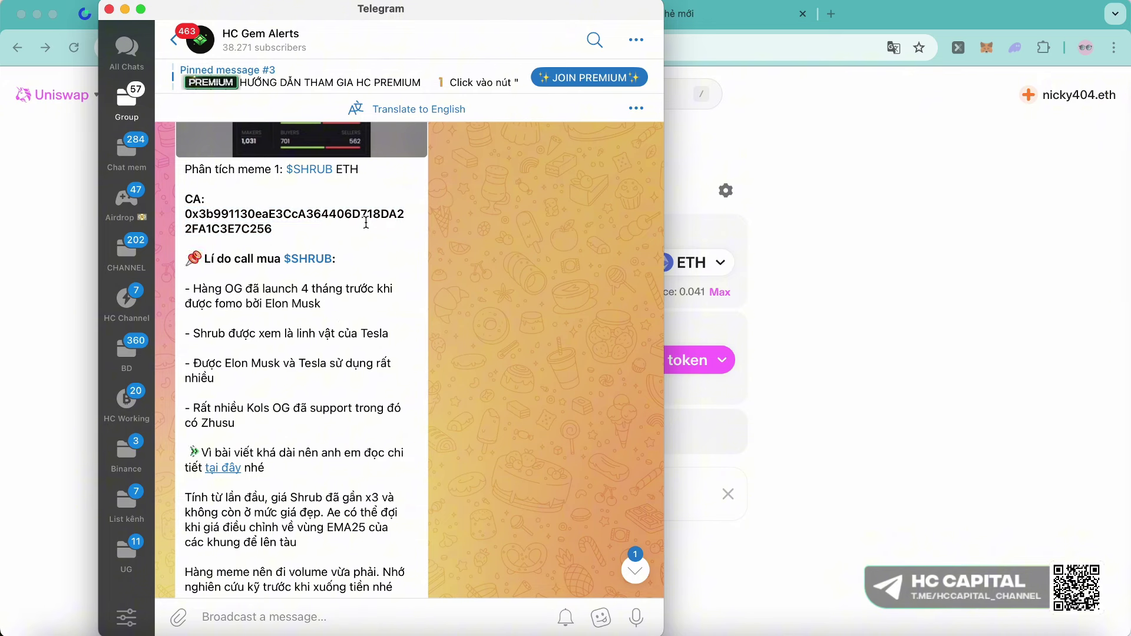
pyautogui.scroll(5, 302, 183)
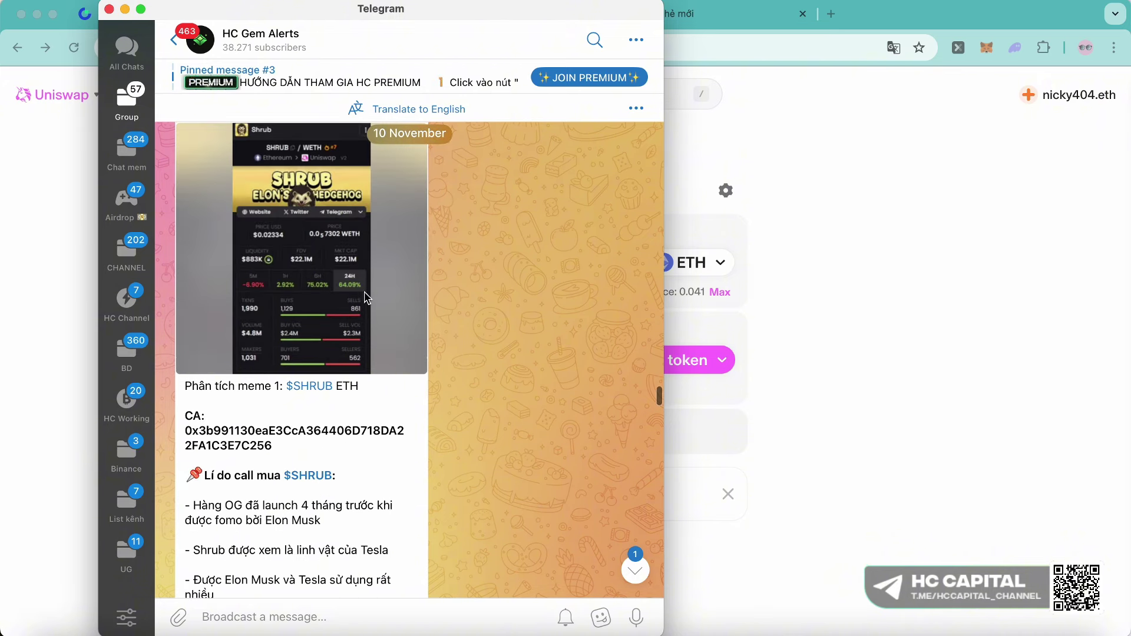
pyautogui.scroll(-1, 366, 297)
pyautogui.moveTo(475, 12); pyautogui.dragTo(941, 9)
pyautogui.scroll(-5, 834, 516)
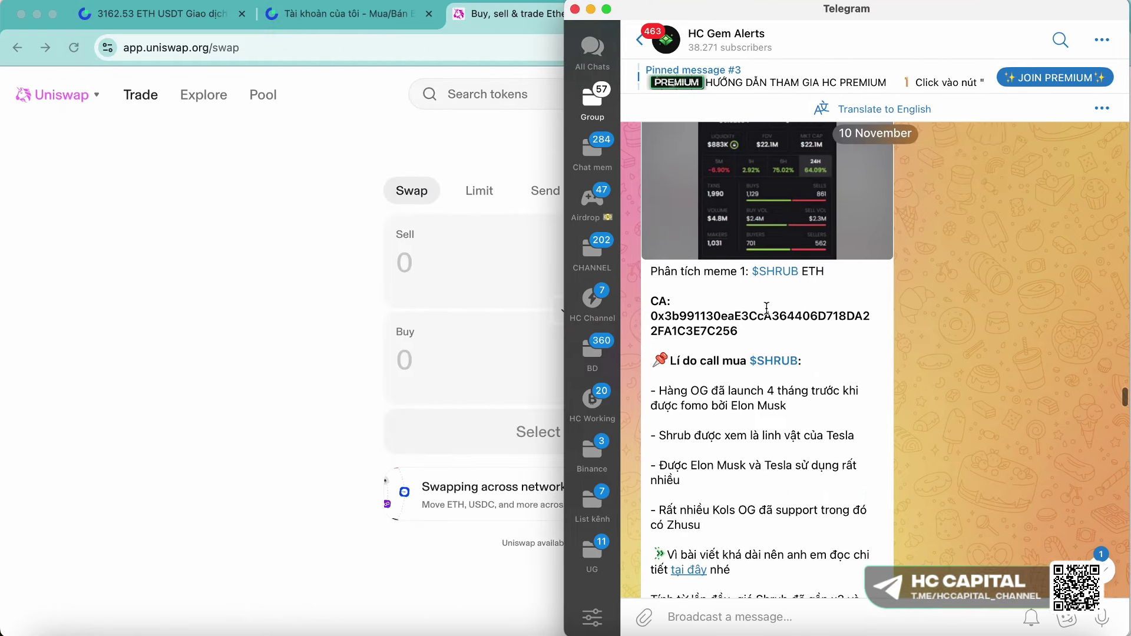
pyautogui.scroll(1, 757, 337)
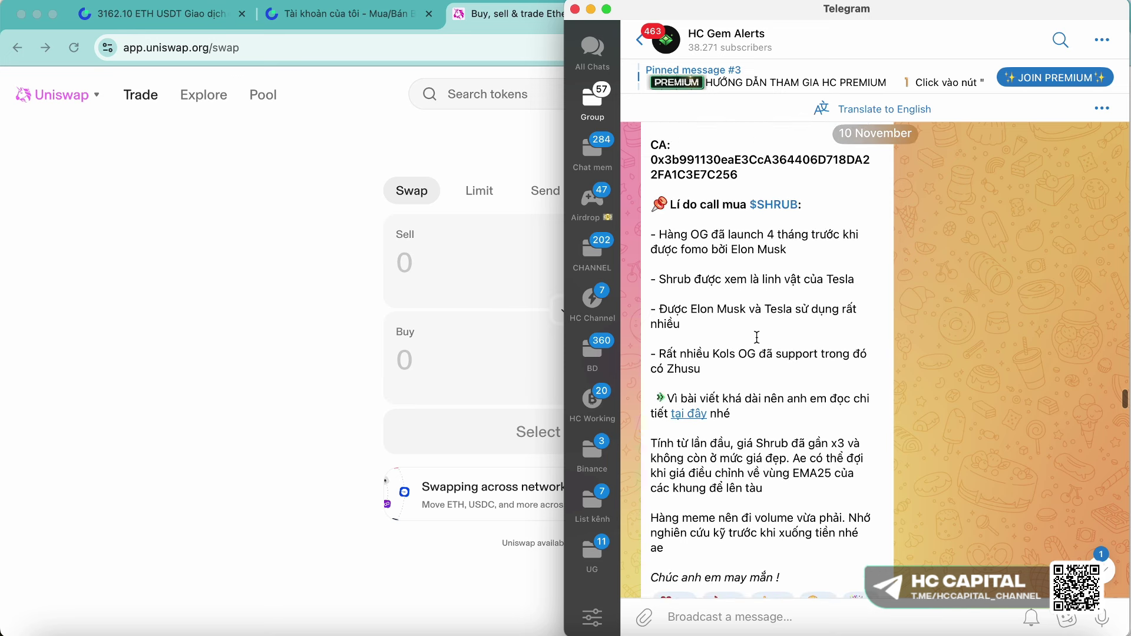
pyautogui.scroll(1, 719, 206)
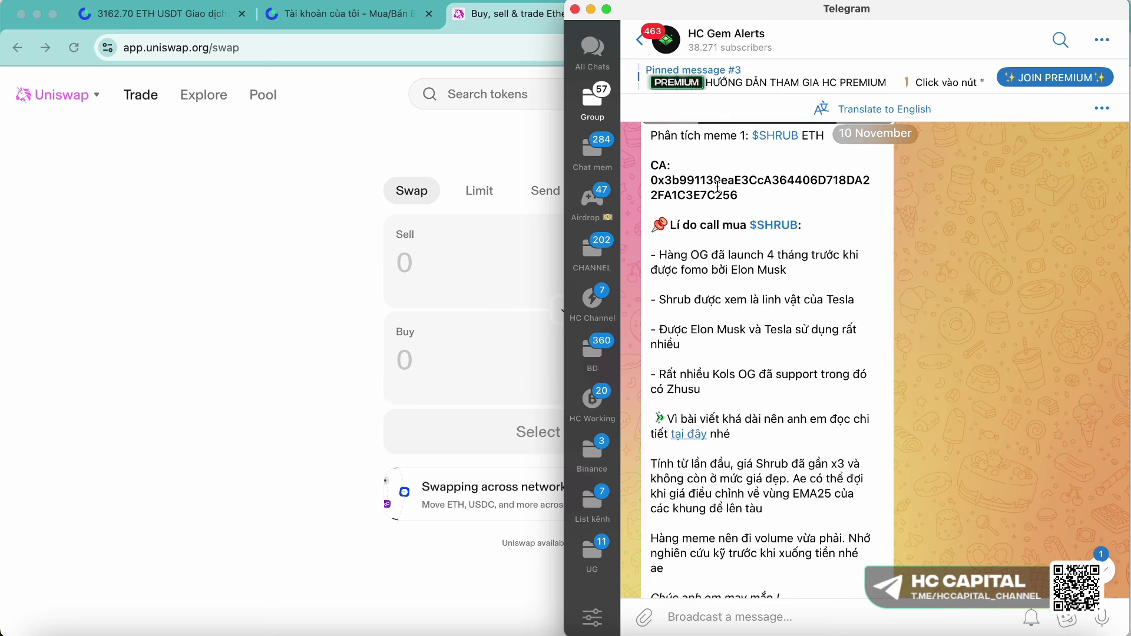
# - Select the full SHRUB contract address in the post
pyautogui.moveTo(711, 189); pyautogui.dragTo(641, 178)
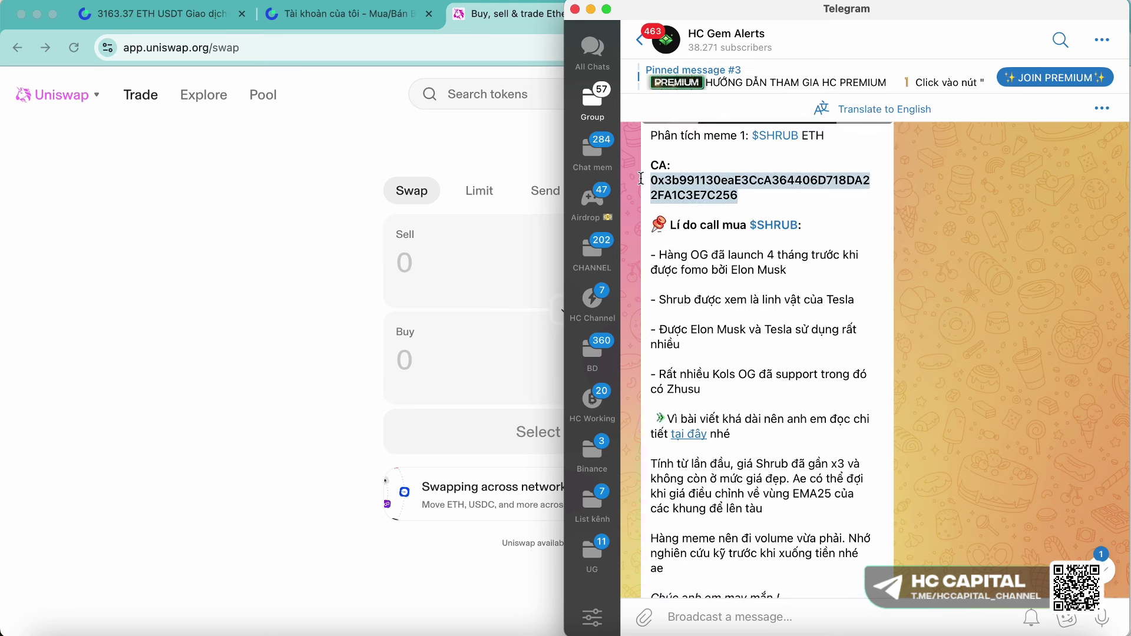
pyautogui.moveTo(737, 195); pyautogui.dragTo(638, 180)
pyautogui.click(706, 187)
pyautogui.moveTo(736, 195); pyautogui.dragTo(656, 183)
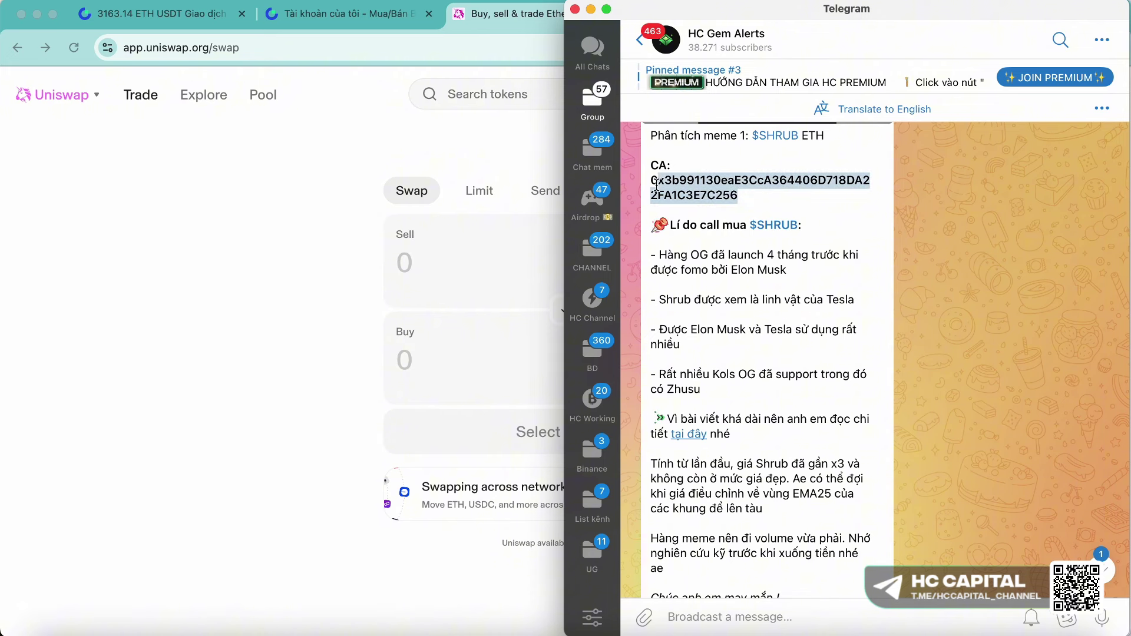
pyautogui.moveTo(737, 195); pyautogui.dragTo(643, 180)
pyautogui.scroll(5, 648, 189)
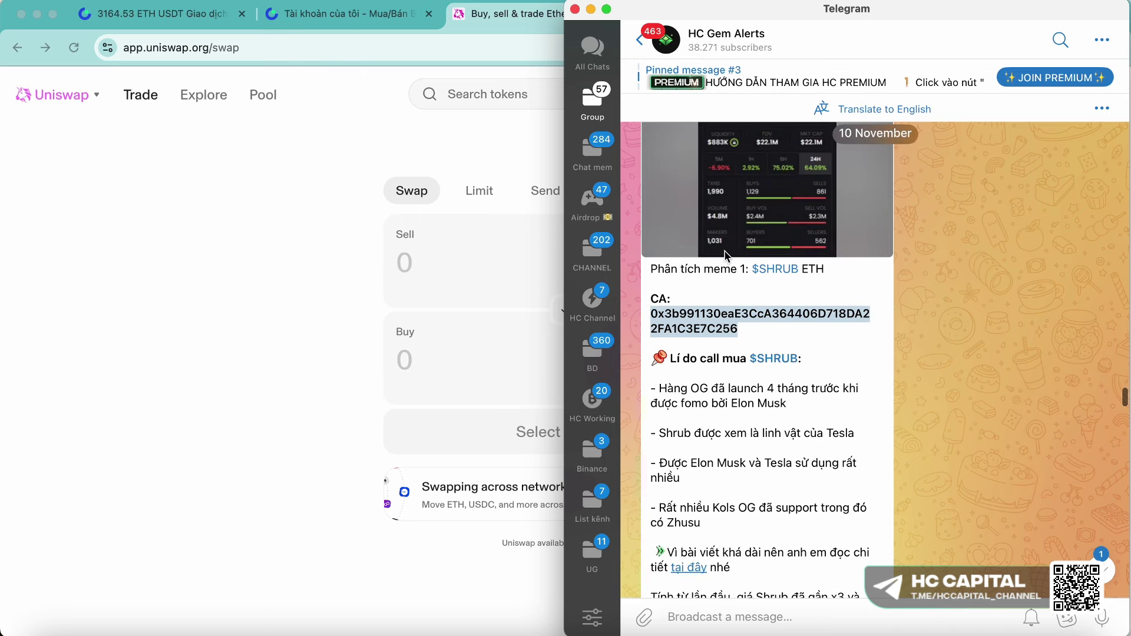
pyautogui.doubleClick(675, 315)
pyautogui.click(673, 309)
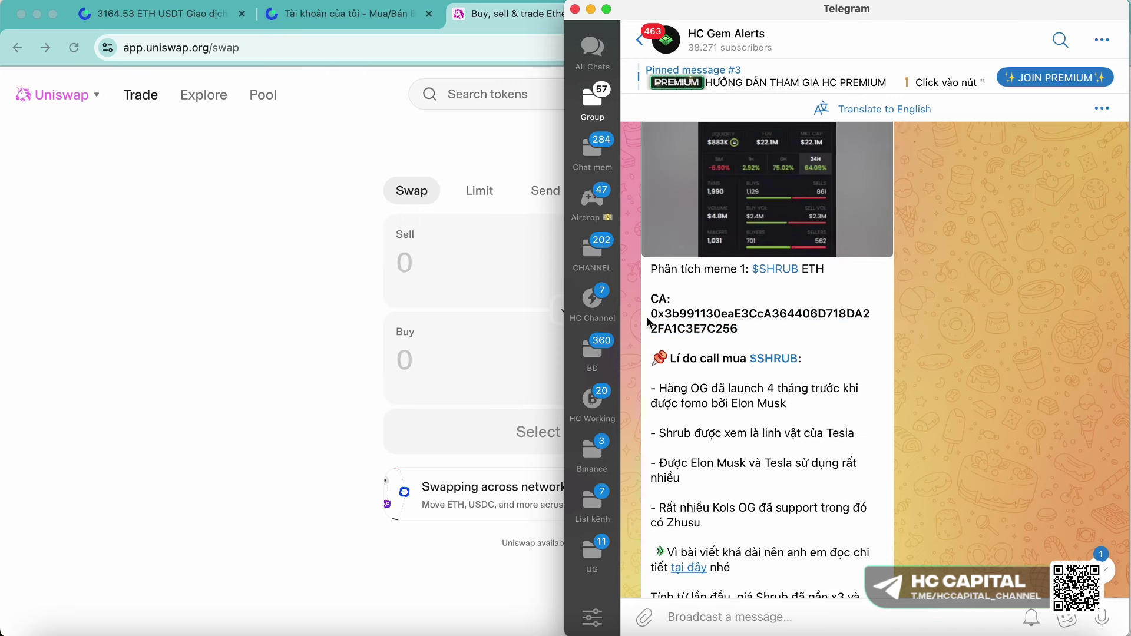
pyautogui.moveTo(659, 315); pyautogui.dragTo(740, 330)
# - Pick SHRUB by its pasted contract address and sell 0.01 ETH for about 286.528 SHRUB
pyautogui.press('super+Tab')
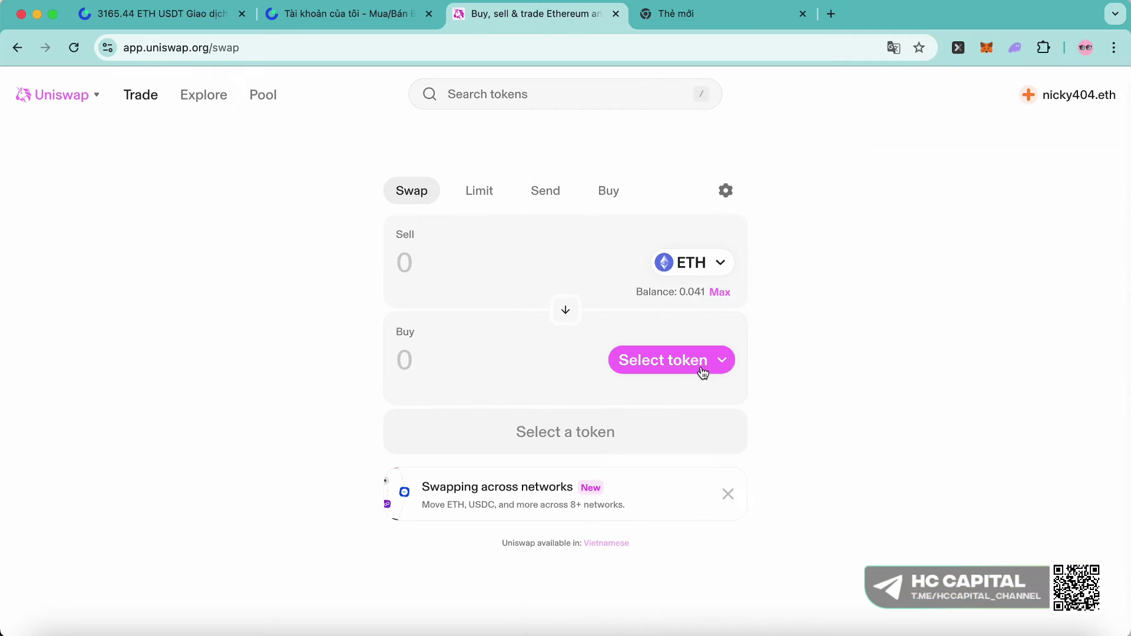
pyautogui.click(701, 363)
pyautogui.press('super+v')
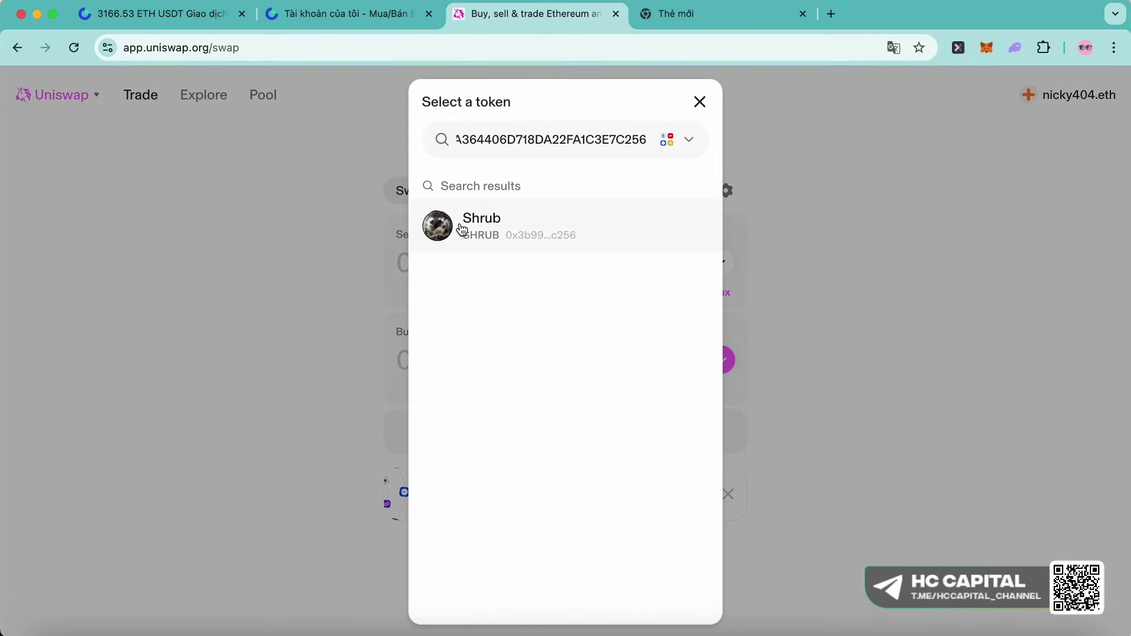
pyautogui.click(462, 229)
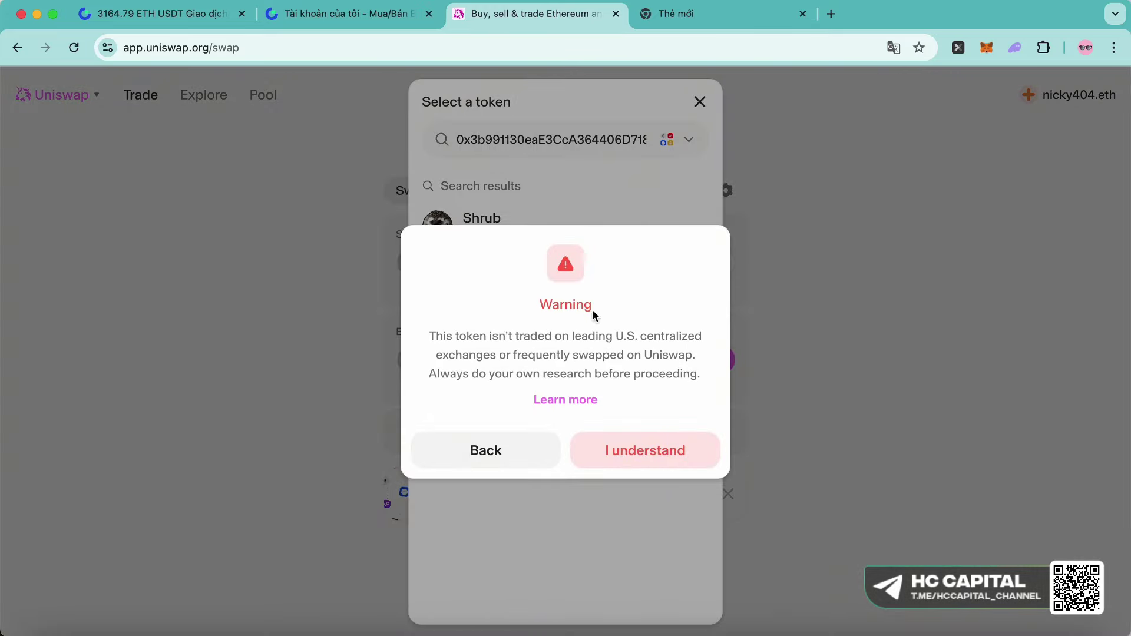
pyautogui.click(660, 467)
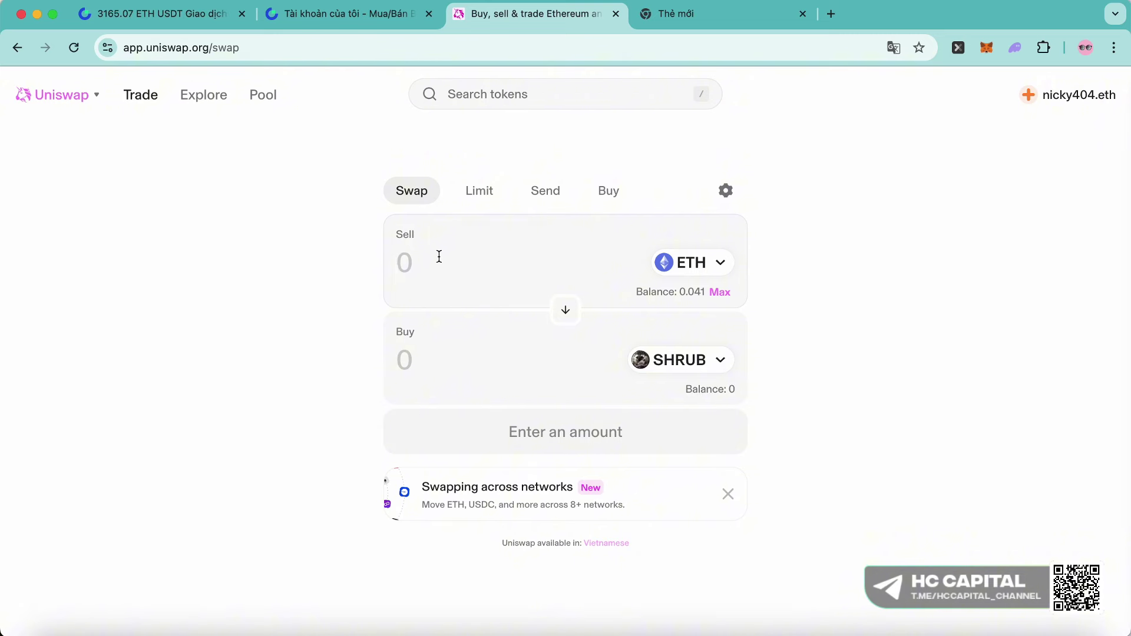
pyautogui.write('0.01')
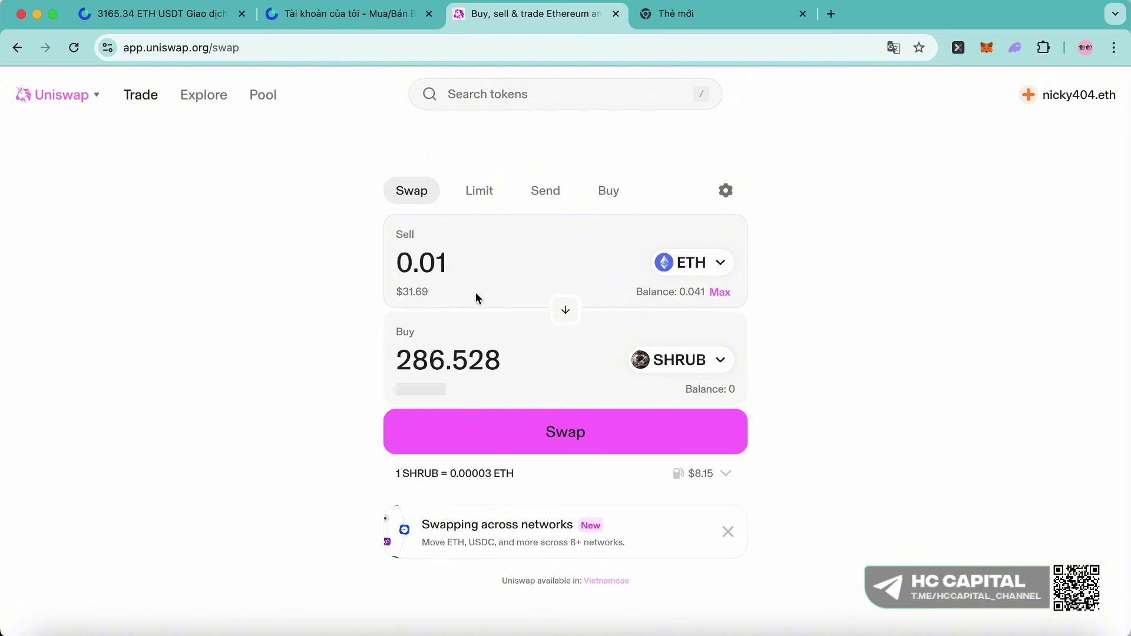
pyautogui.moveTo(401, 360); pyautogui.dragTo(518, 361)
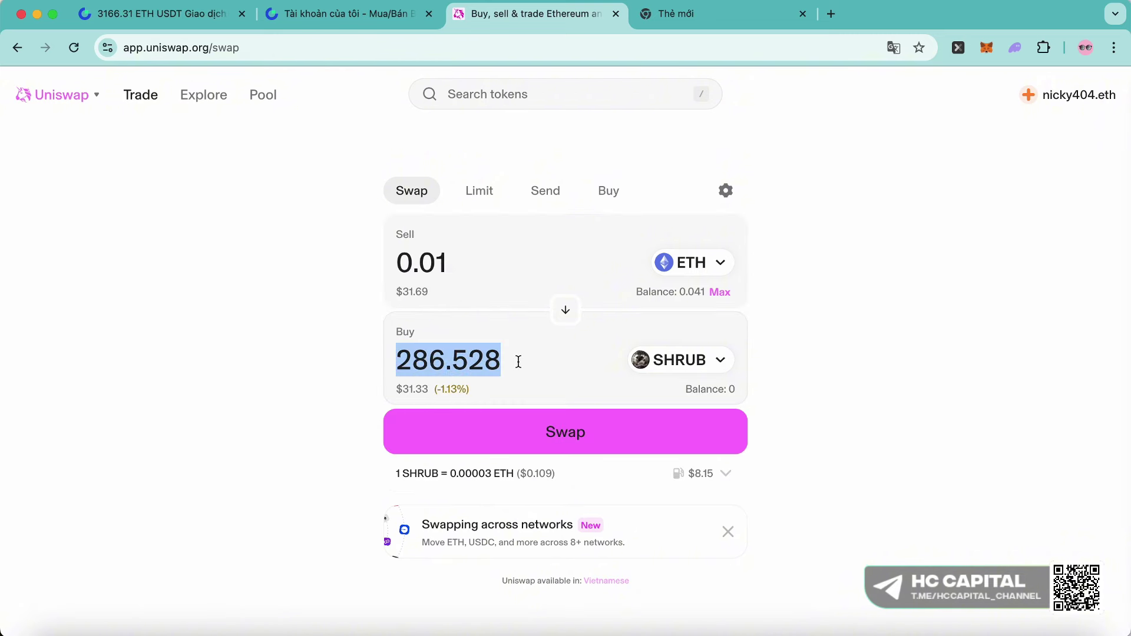
pyautogui.click(629, 433)
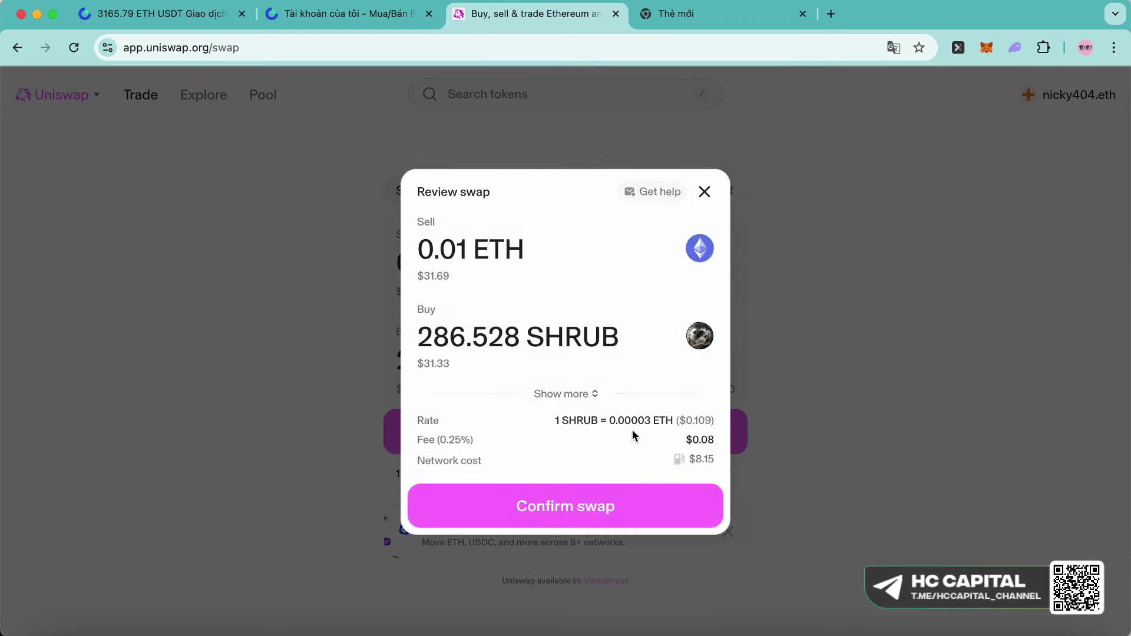
pyautogui.click(566, 506)
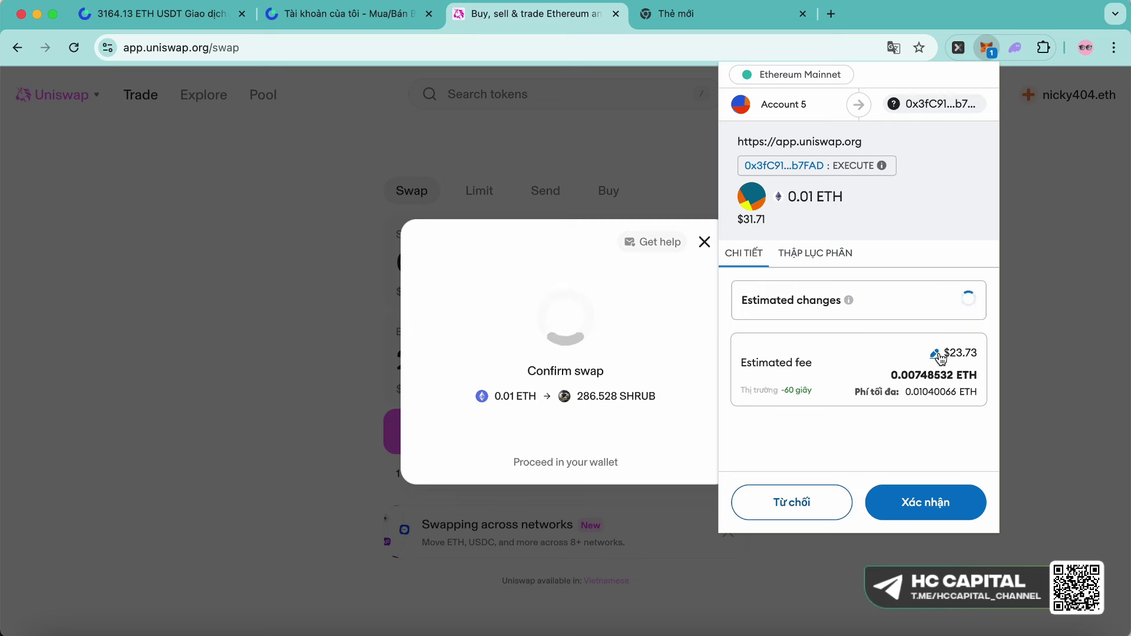
pyautogui.scroll(-1, 940, 423)
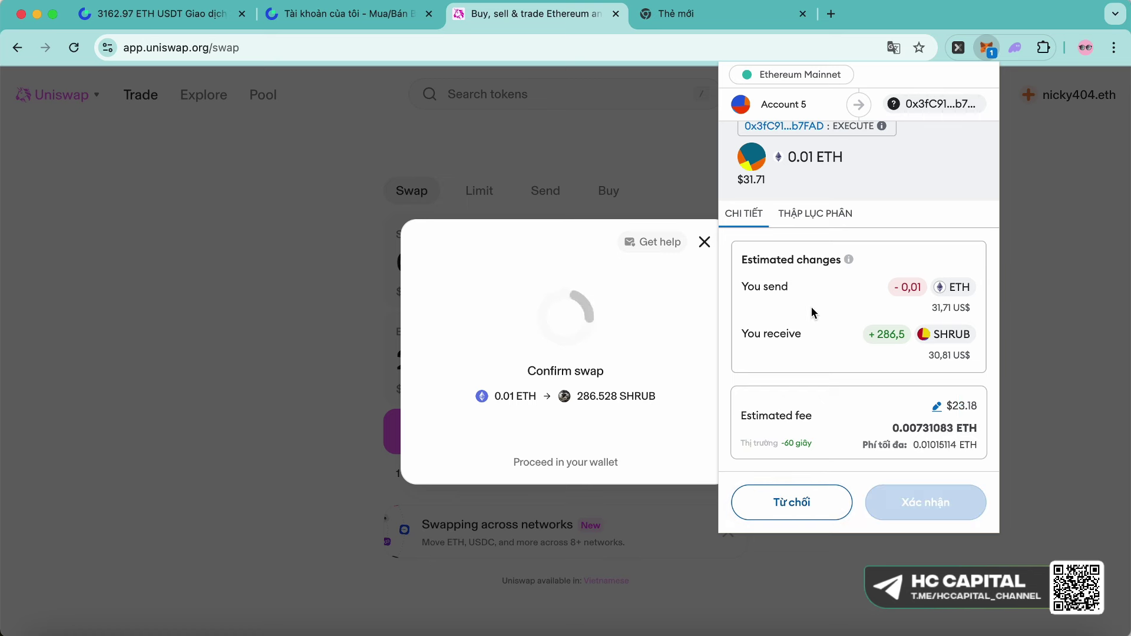
pyautogui.moveTo(937, 309); pyautogui.dragTo(973, 318)
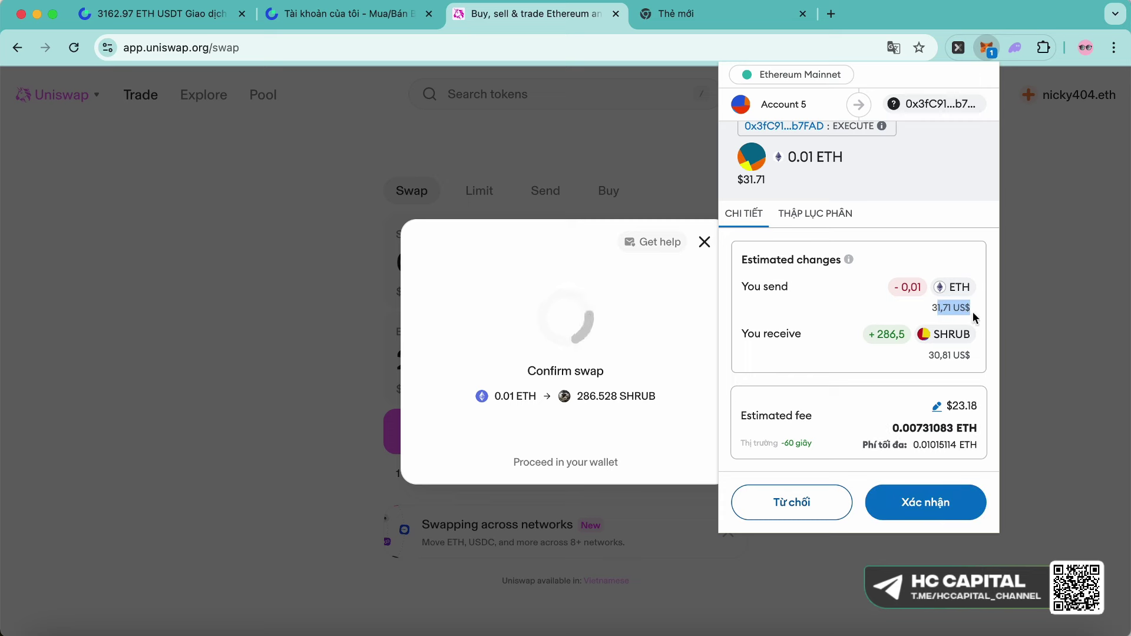
pyautogui.click(958, 420)
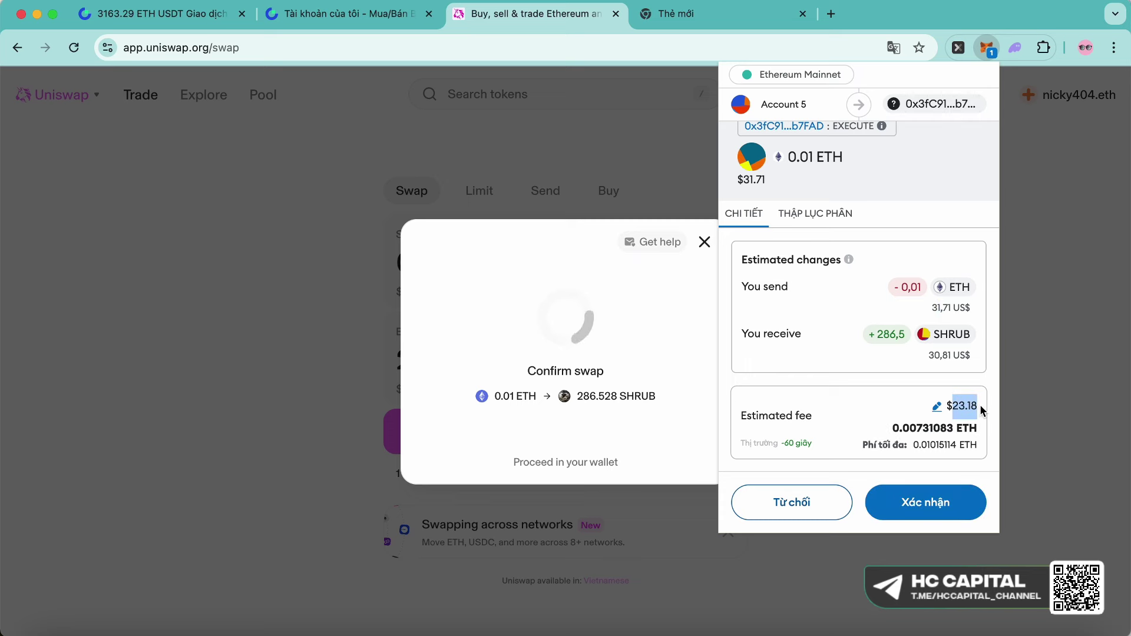
pyautogui.click(784, 512)
pyautogui.moveTo(683, 440); pyautogui.dragTo(730, 444)
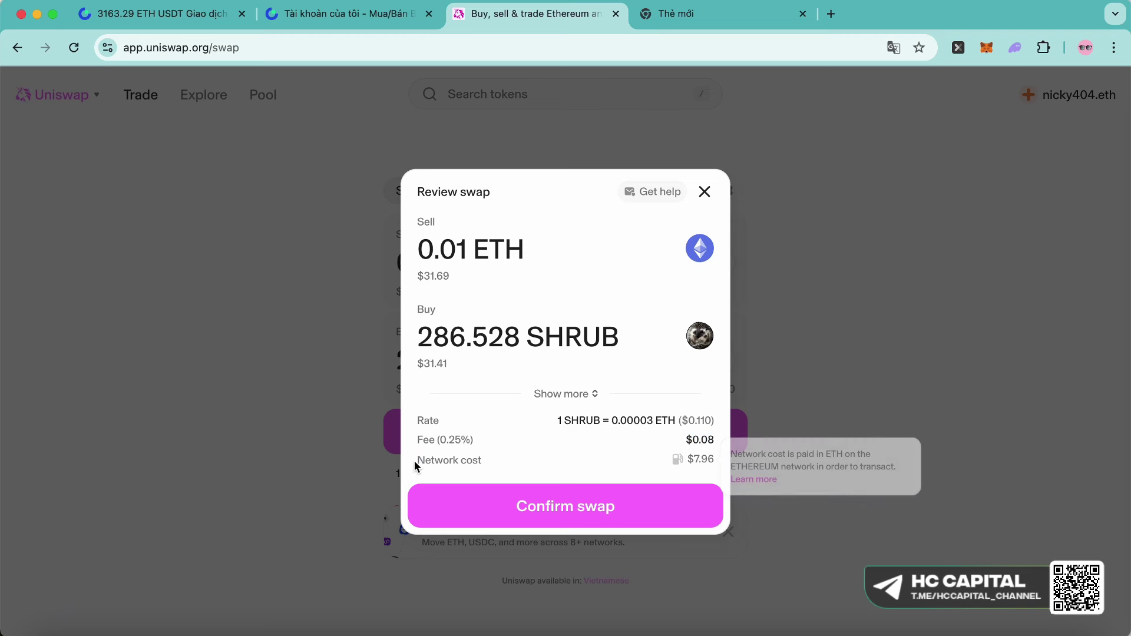
pyautogui.moveTo(415, 462); pyautogui.dragTo(542, 462)
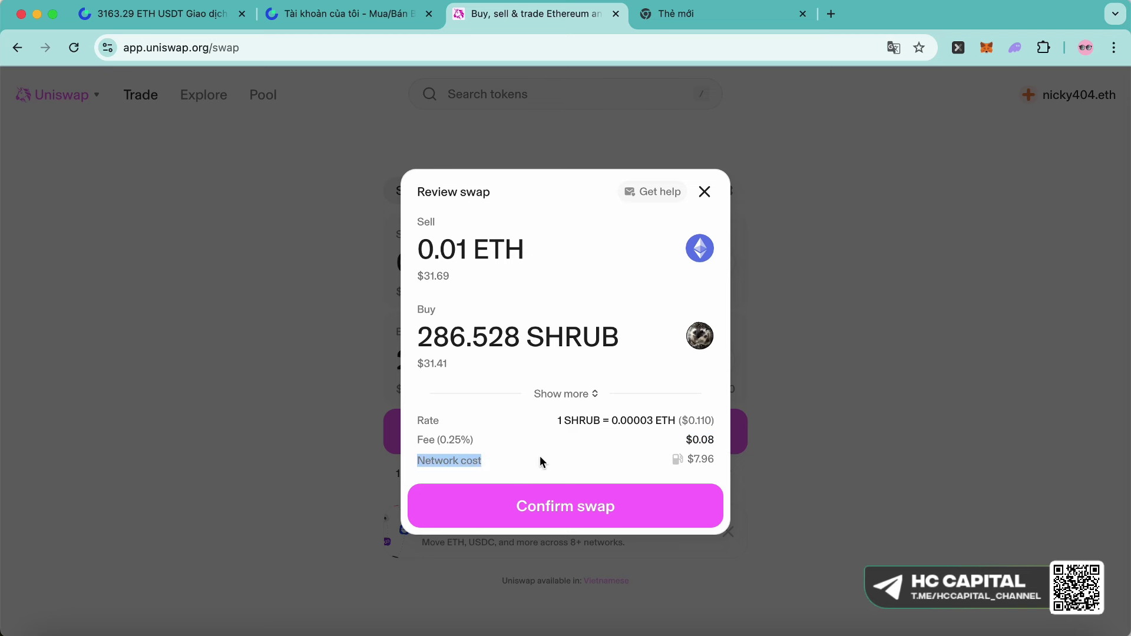
pyautogui.click(656, 518)
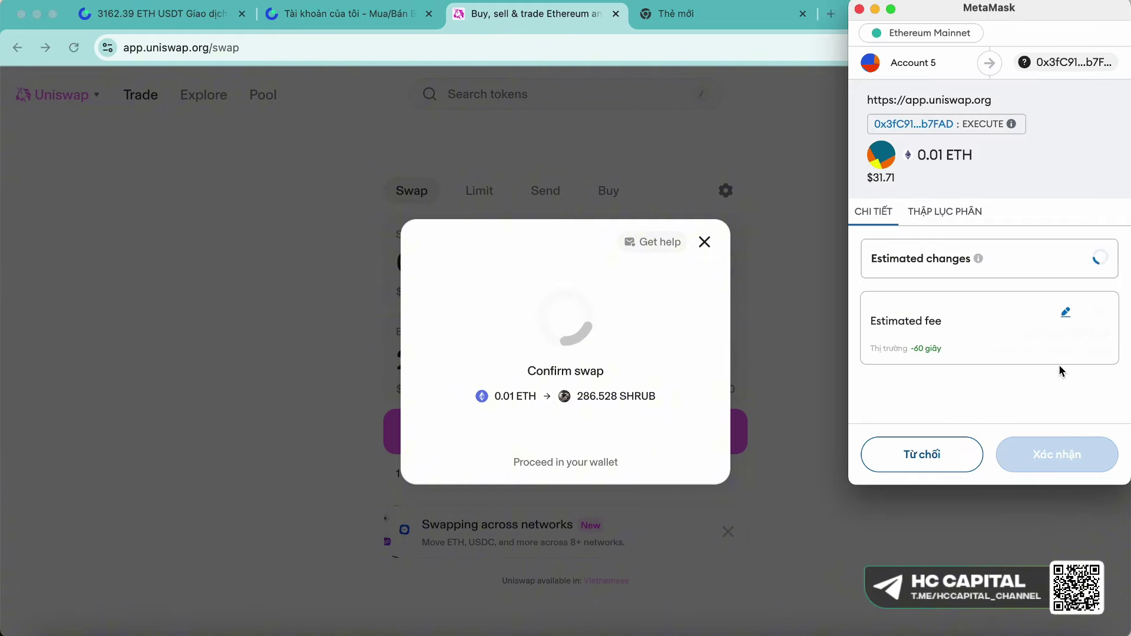
pyautogui.click(1065, 399)
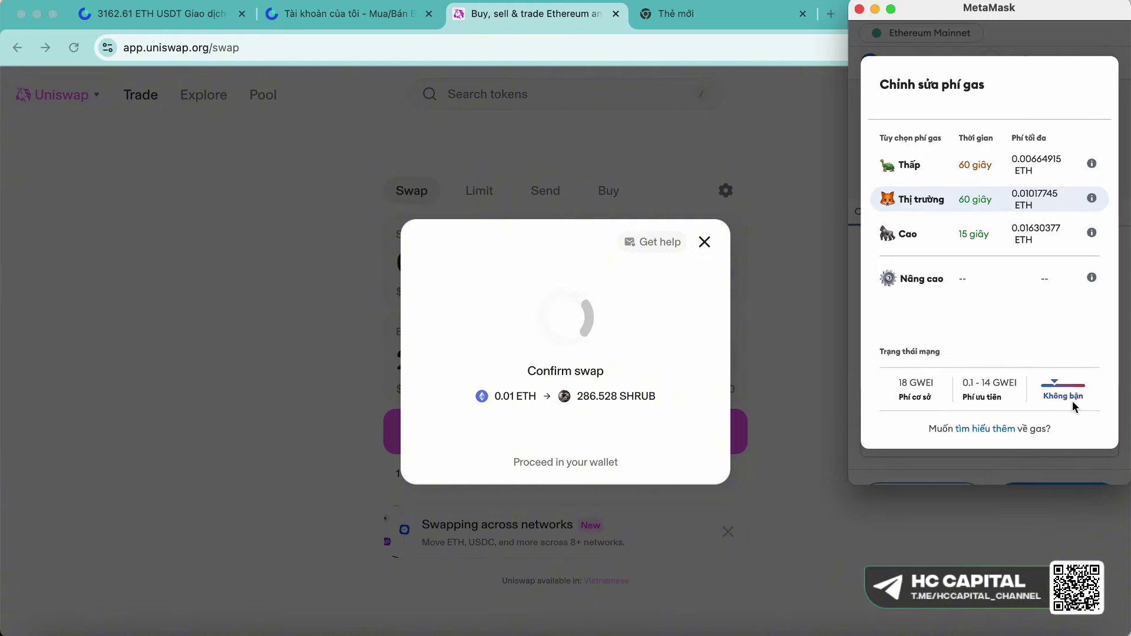
pyautogui.click(969, 239)
pyautogui.click(907, 459)
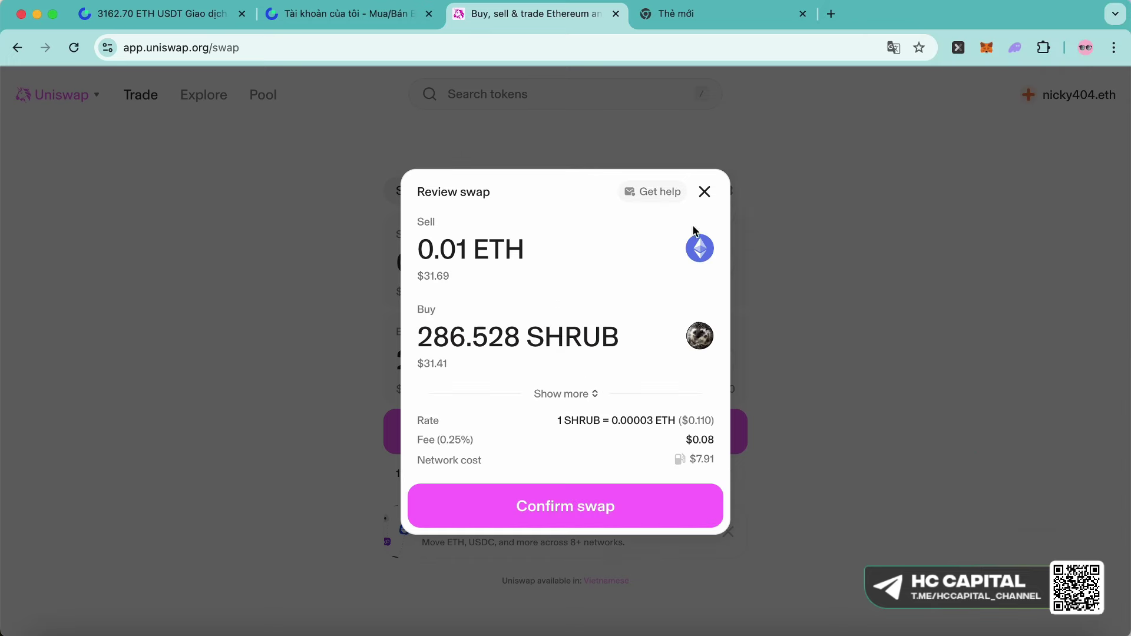
# - Change the token to buy from SHRUB to USDT (31.5536) and confirm the swap
pyautogui.click(705, 194)
pyautogui.click(684, 359)
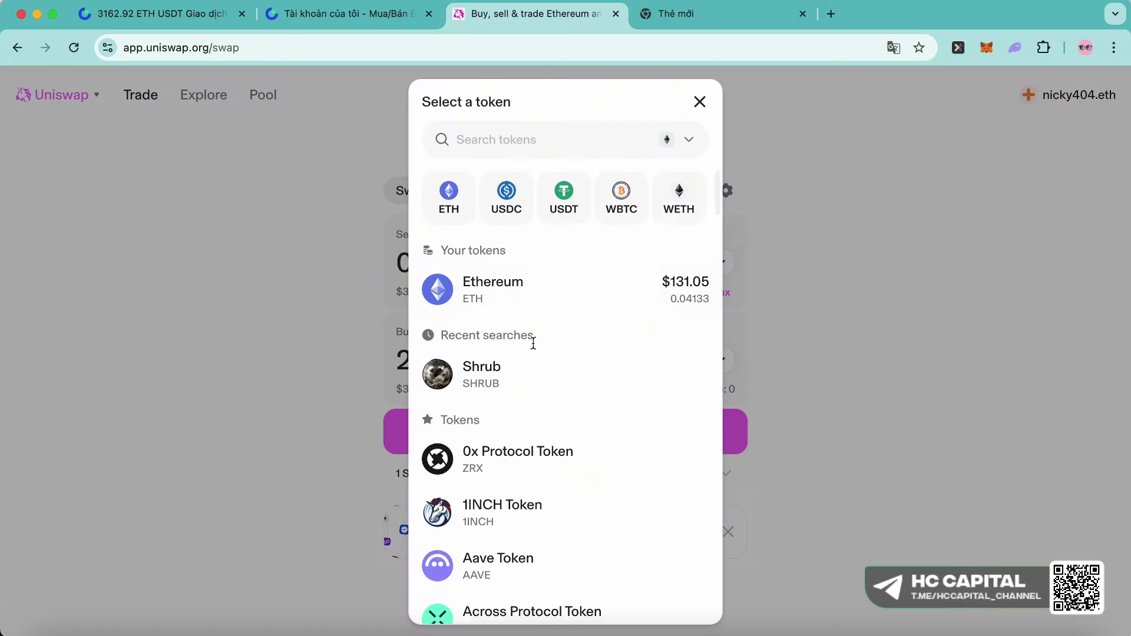
pyautogui.click(560, 194)
pyautogui.click(565, 431)
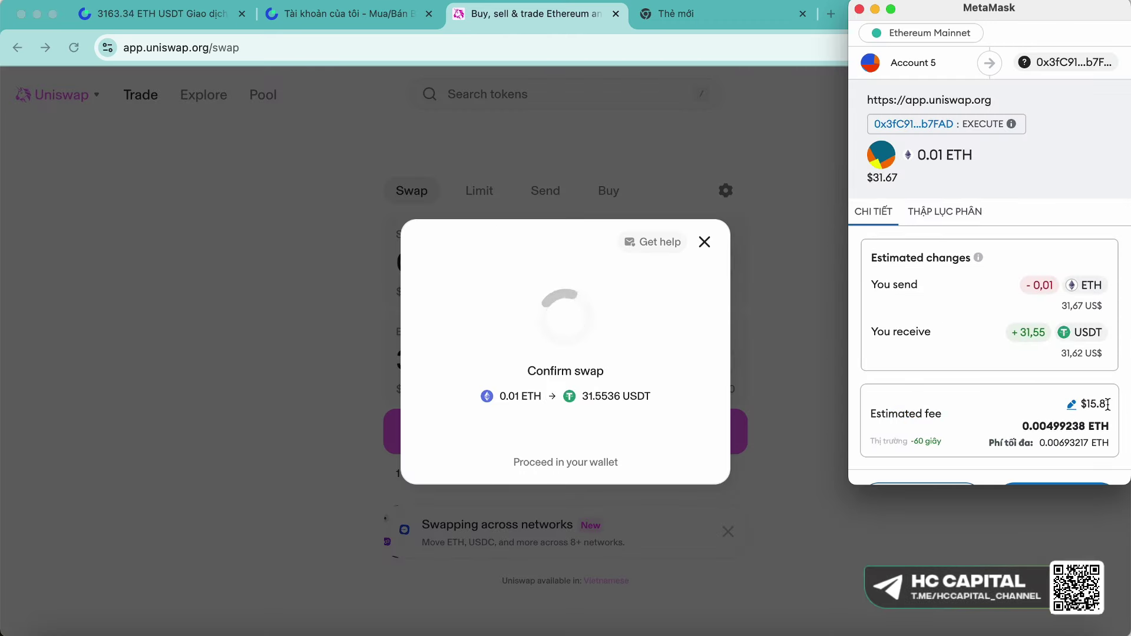
# - Reject the pending swap request in MetaMask and close the swap review
pyautogui.click(752, 40)
pyautogui.click(988, 48)
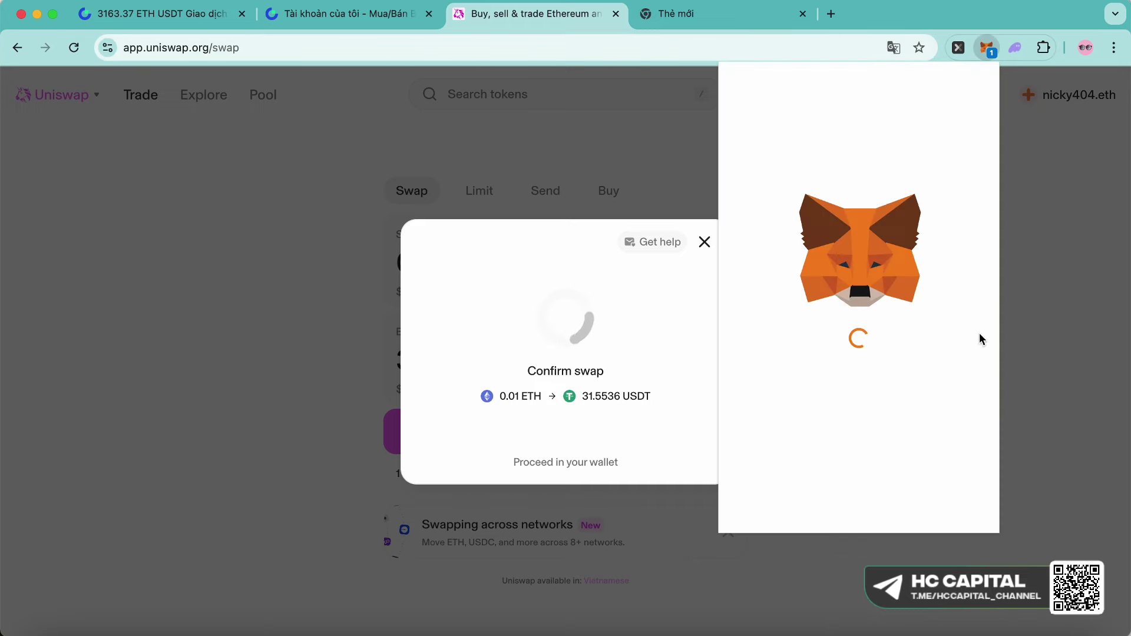
pyautogui.click(704, 193)
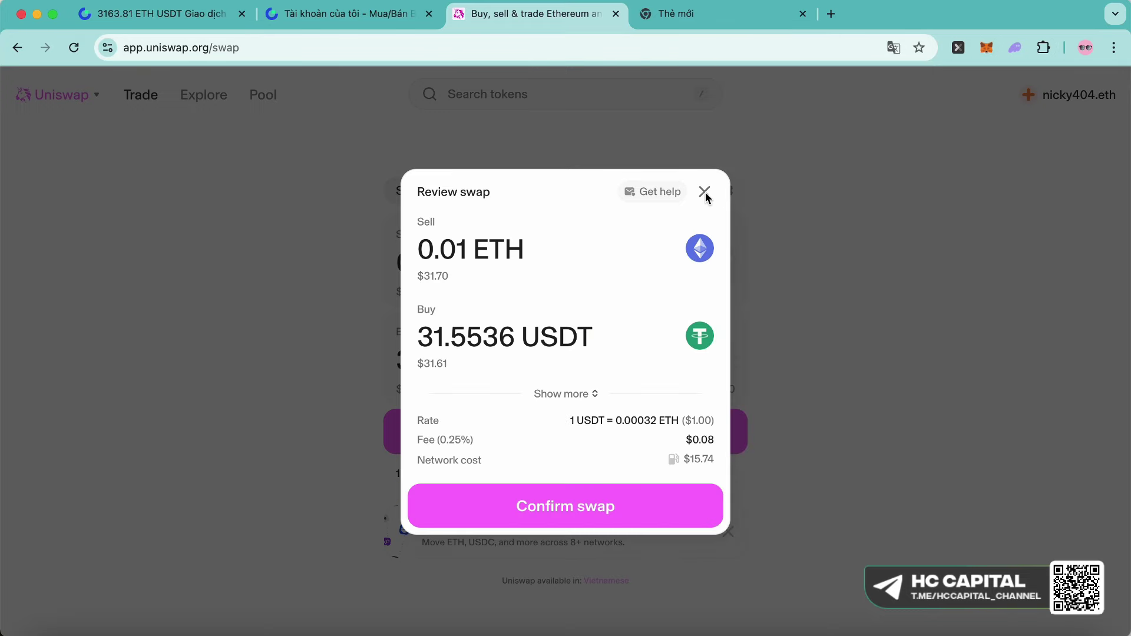
pyautogui.click(706, 192)
pyautogui.click(719, 17)
# - Load etherscan.io in the new tab
pyautogui.press('BackSpace')
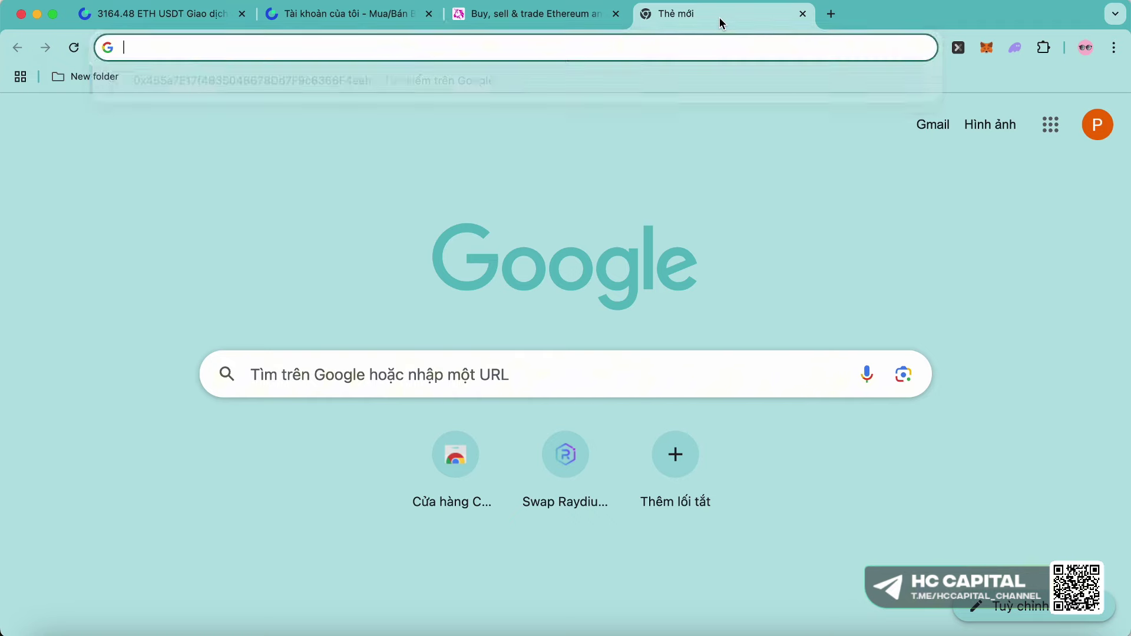
pyautogui.write('t')
pyautogui.press('BackSpace')
pyautogui.press('BackSpace')
pyautogui.write('etherscan.io')
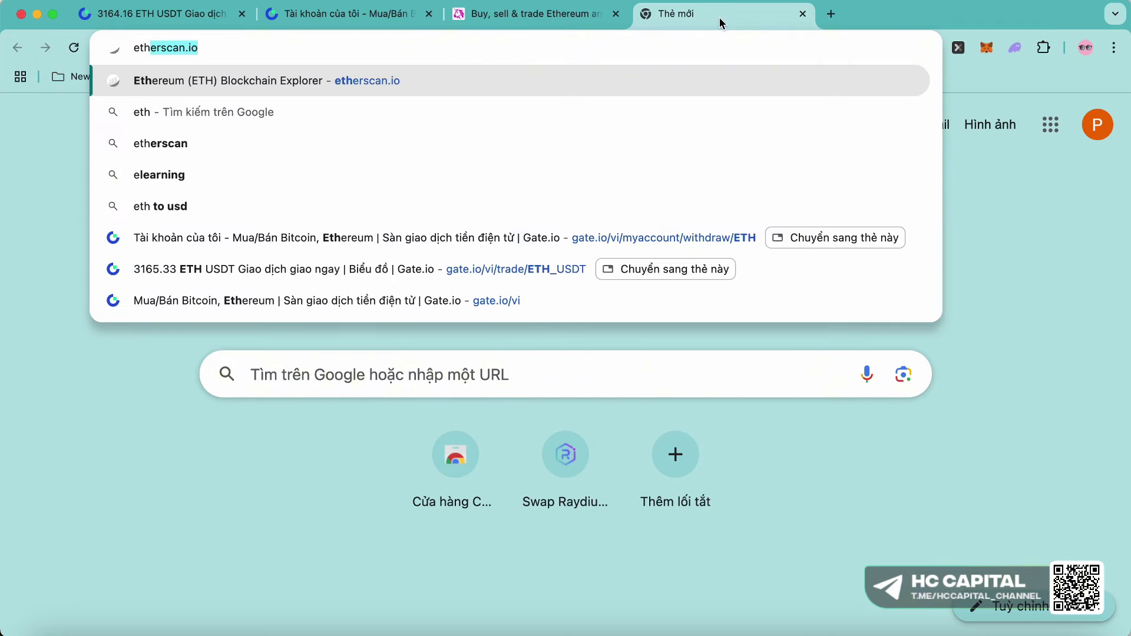
pyautogui.press('Return')
pyautogui.hotkey('ctrl', 'shift', 'Tab')
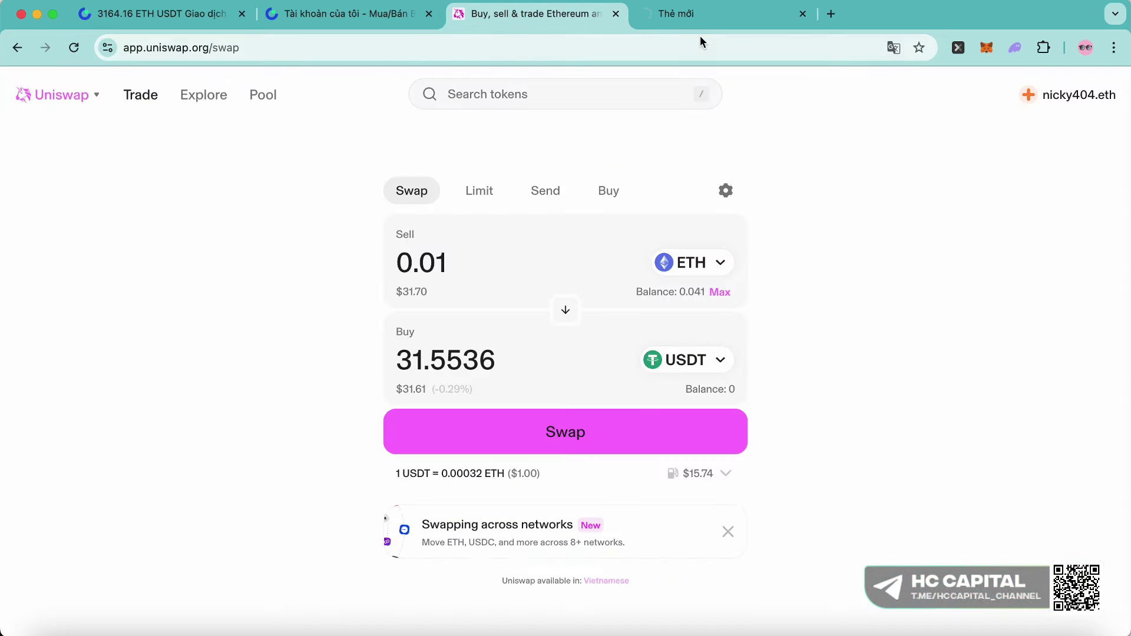
pyautogui.click(726, 17)
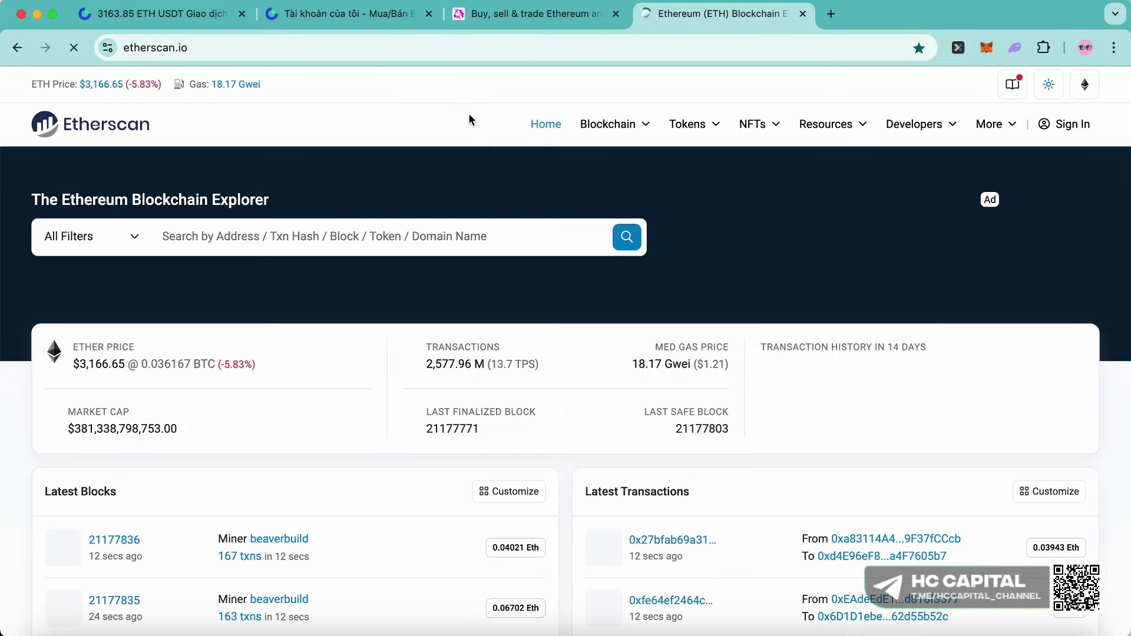
# - Check the Etherscan gas tracker's 18.56 gwei average gas price, then return to Uniswap
pyautogui.click(226, 85)
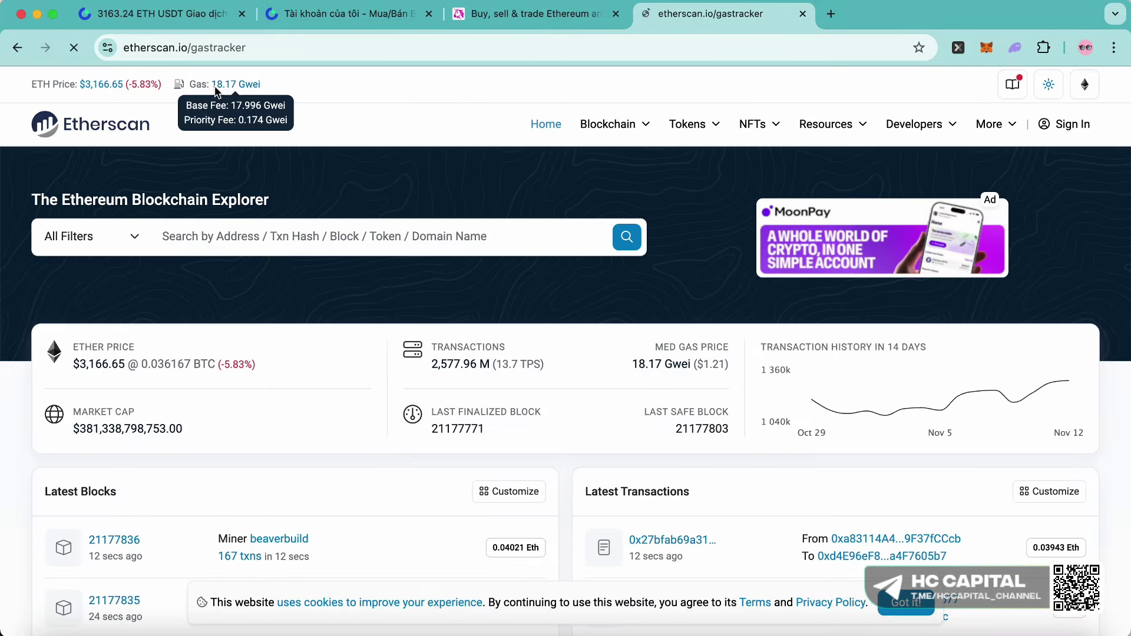
pyautogui.scroll(-3, 355, 305)
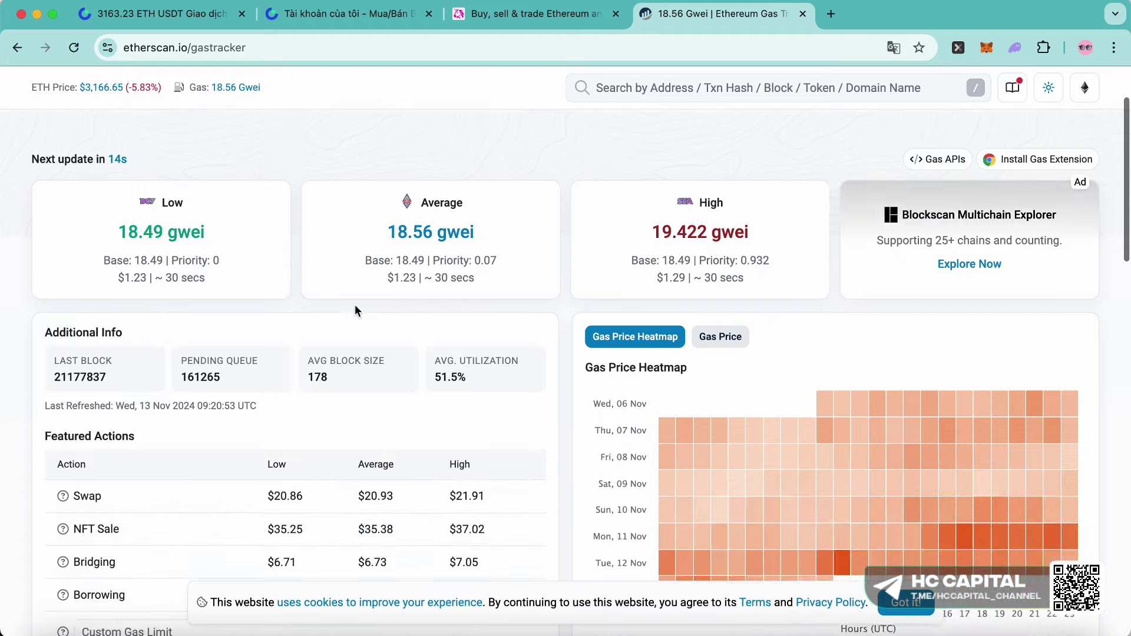
pyautogui.moveTo(387, 245); pyautogui.dragTo(512, 245)
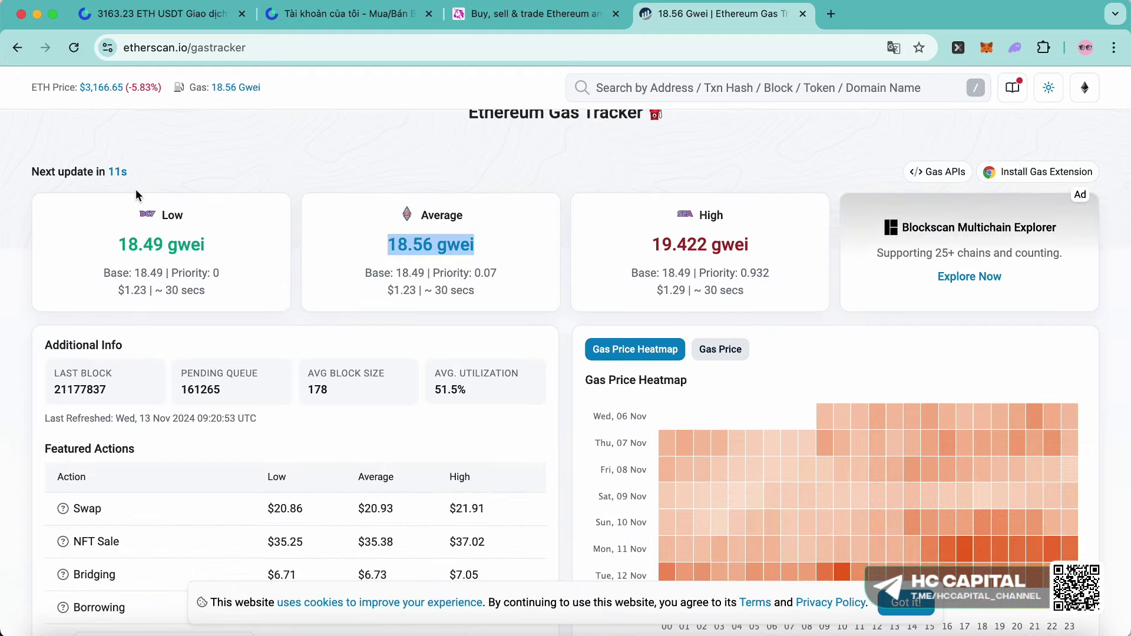
pyautogui.scroll(3, 135, 194)
pyautogui.click(533, 13)
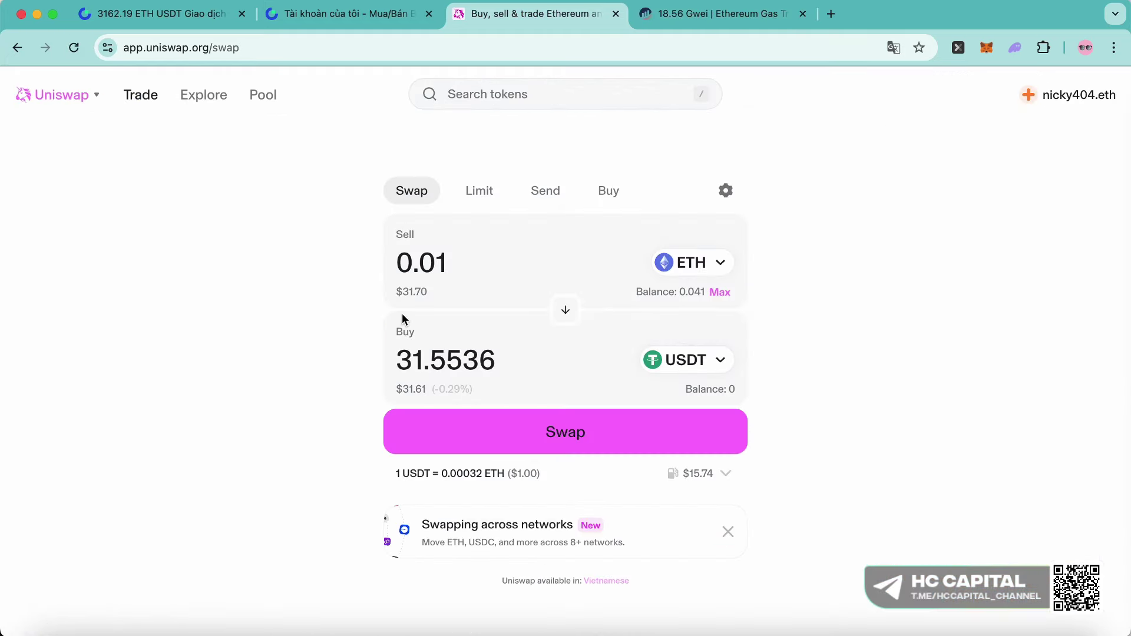